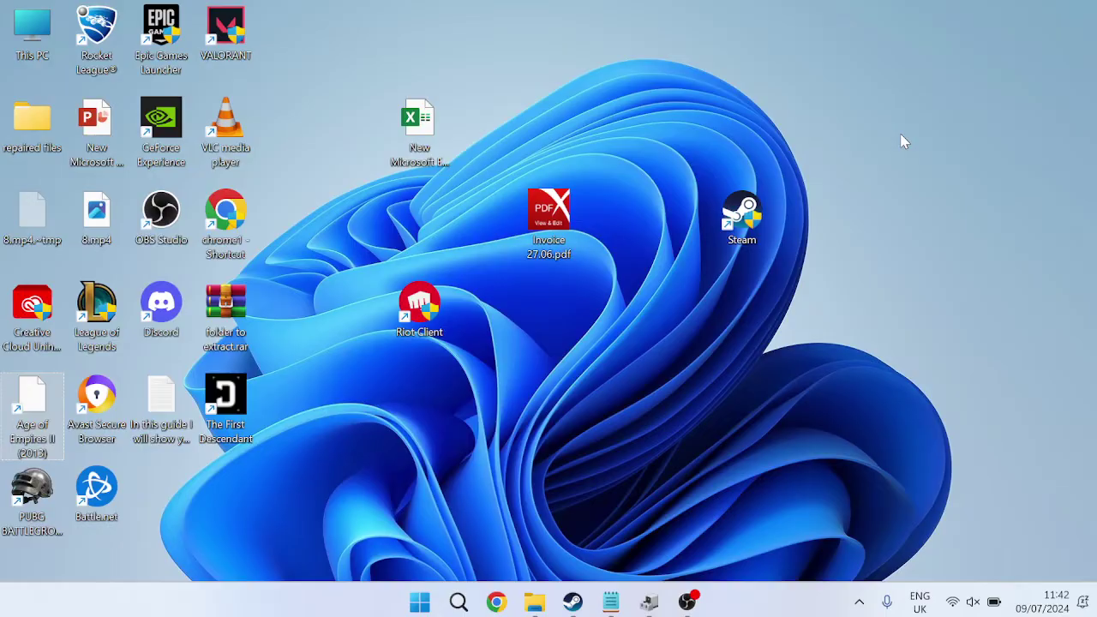
# Step: Open the Game Bar page in the Windows gaming settings and allow the controller to open Game Bar
pyautogui.press('super')
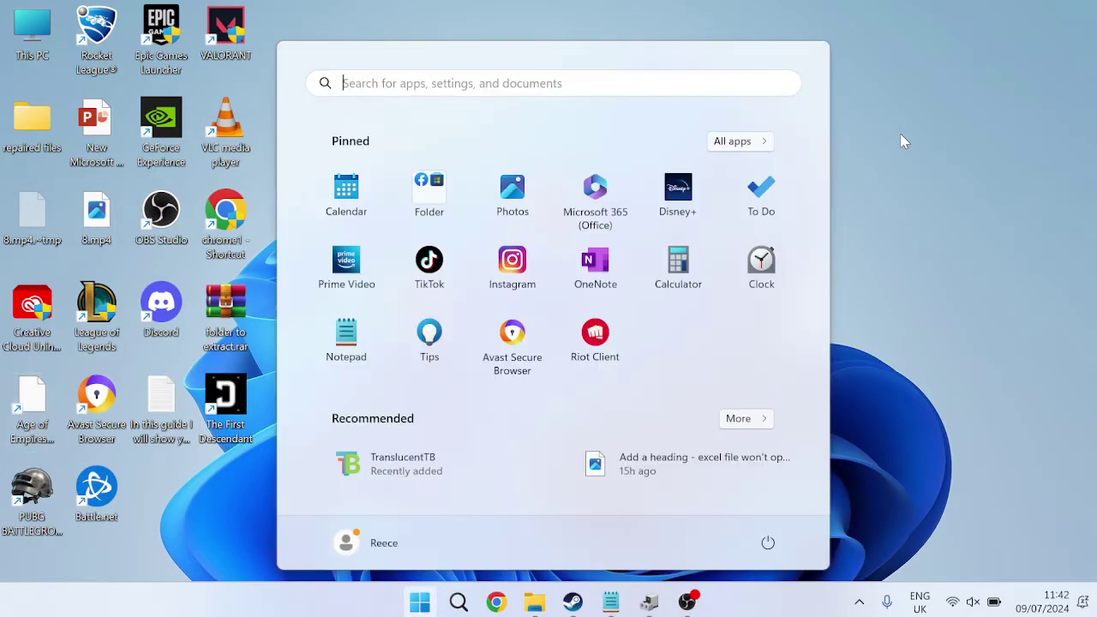
pyautogui.write('settings')
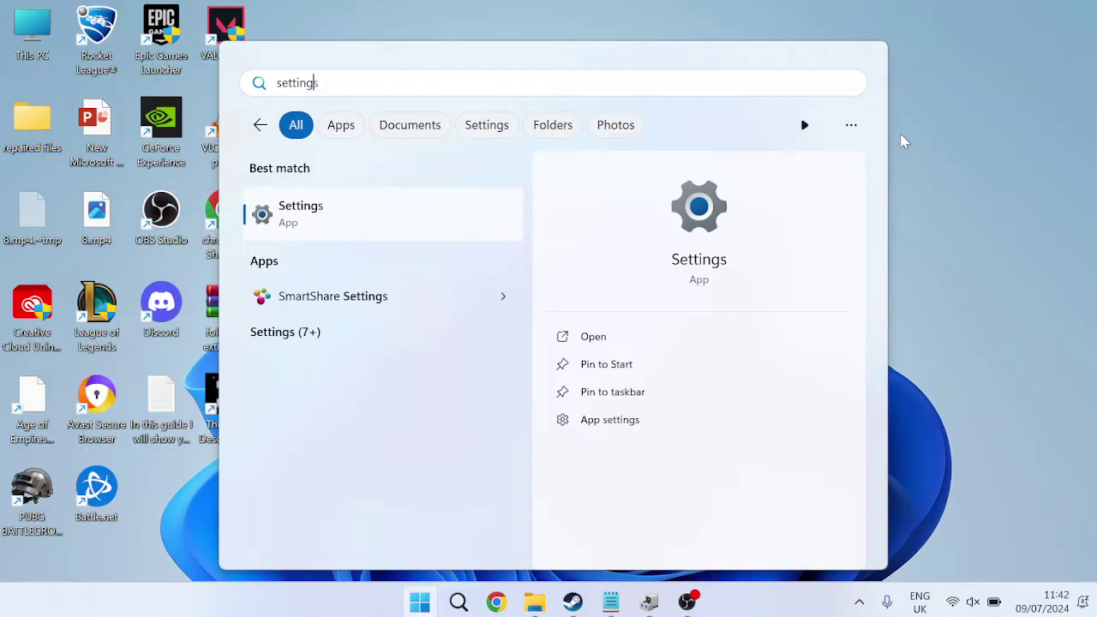
pyautogui.click(403, 214)
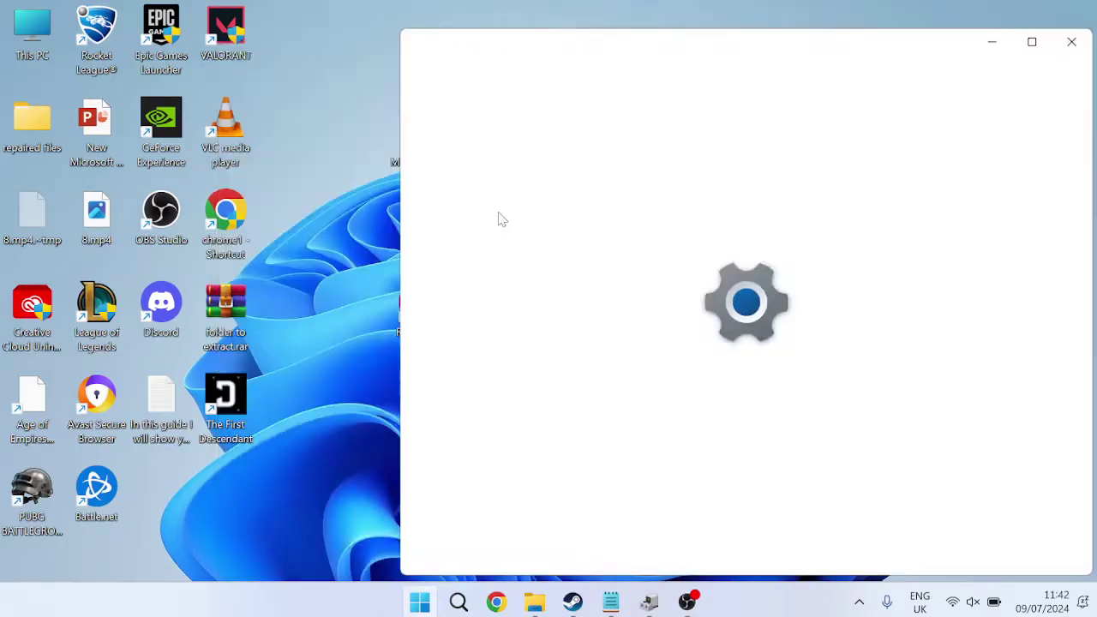
pyautogui.click(96, 468)
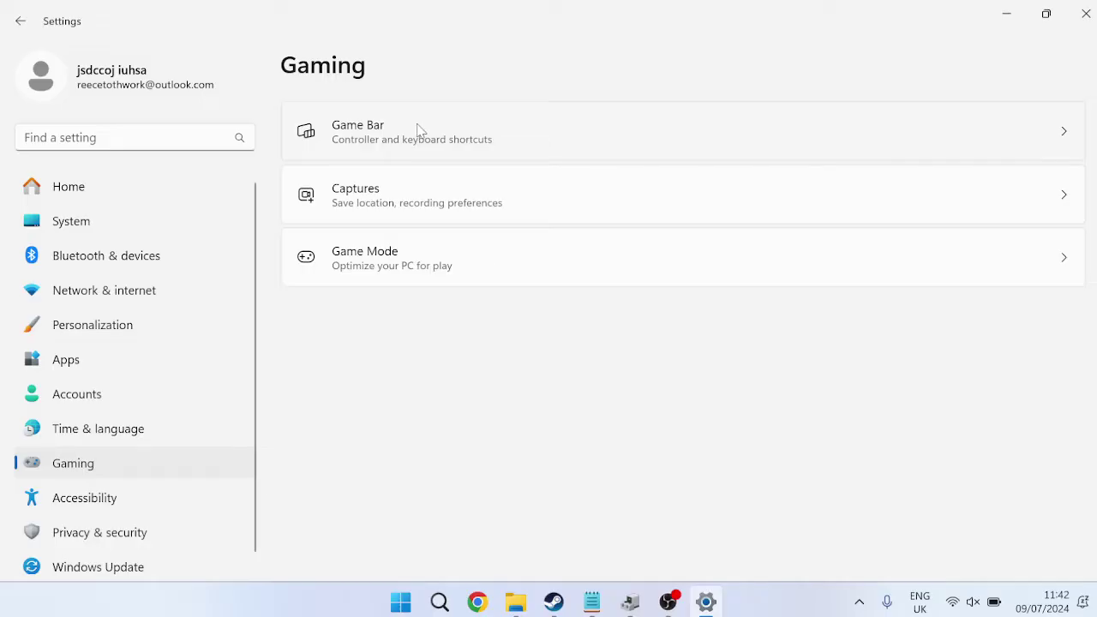
pyautogui.click(420, 129)
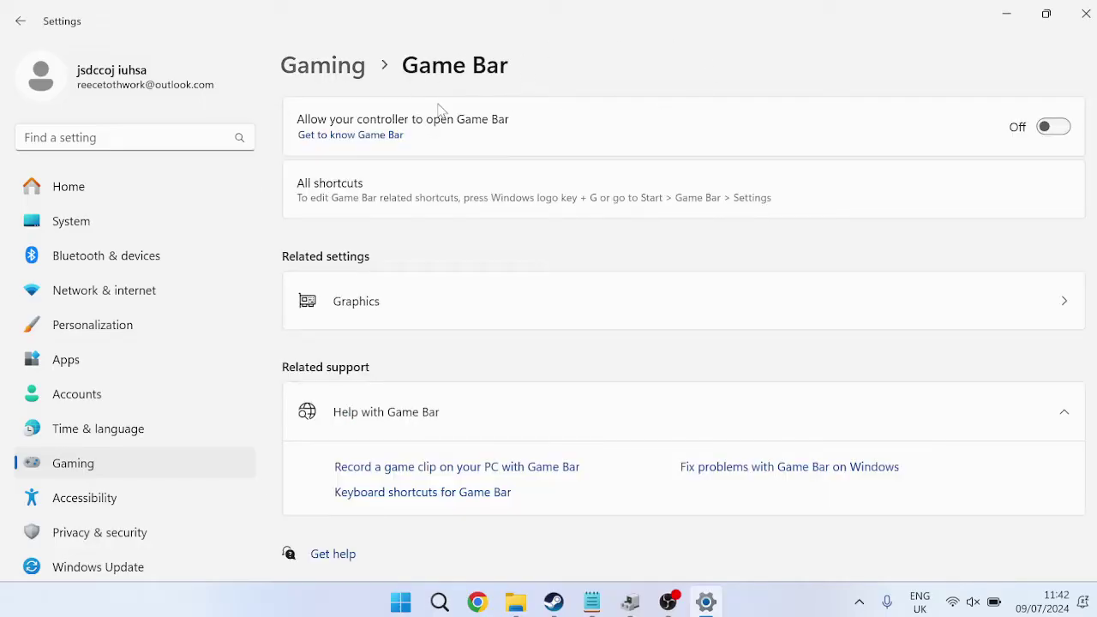
pyautogui.click(1045, 127)
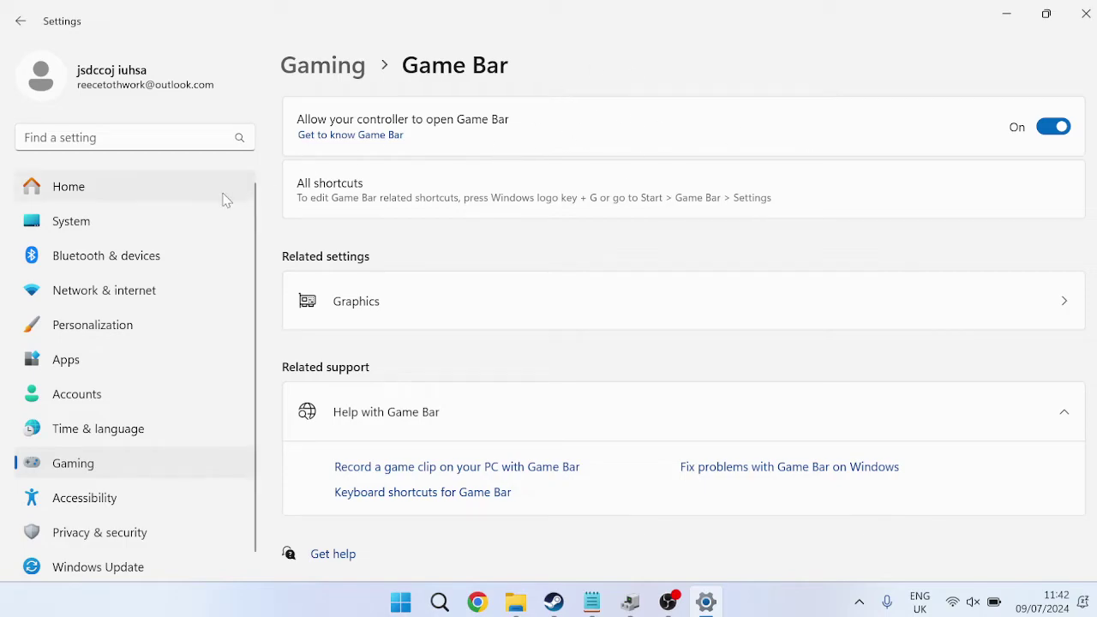
# Step: Check for new updates in the Windows Update settings
pyautogui.scroll(-1, 105, 311)
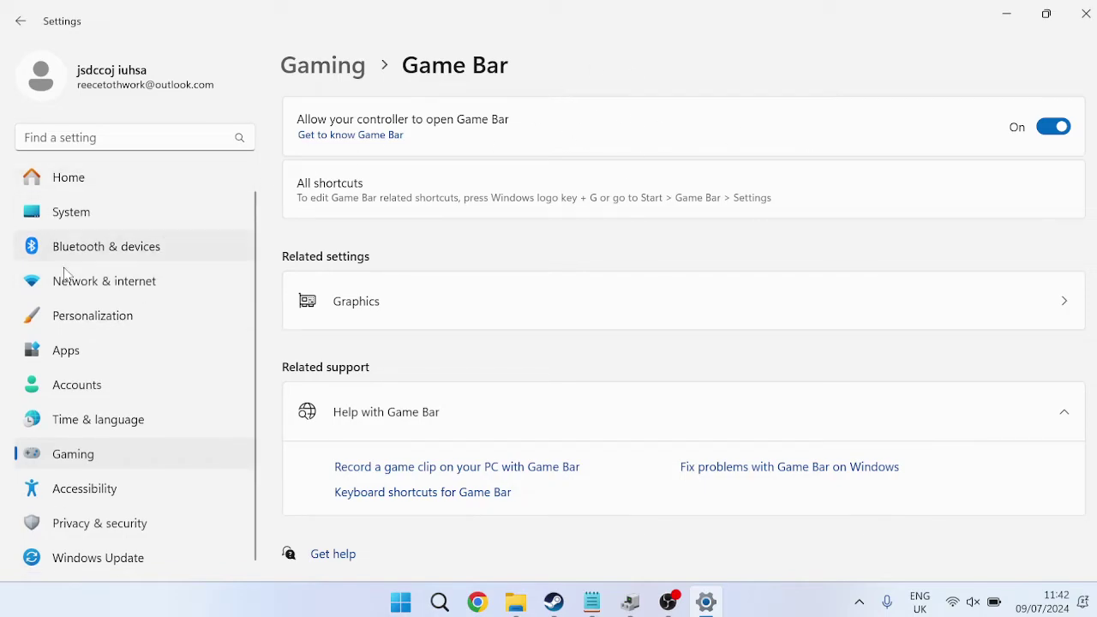
pyautogui.click(117, 564)
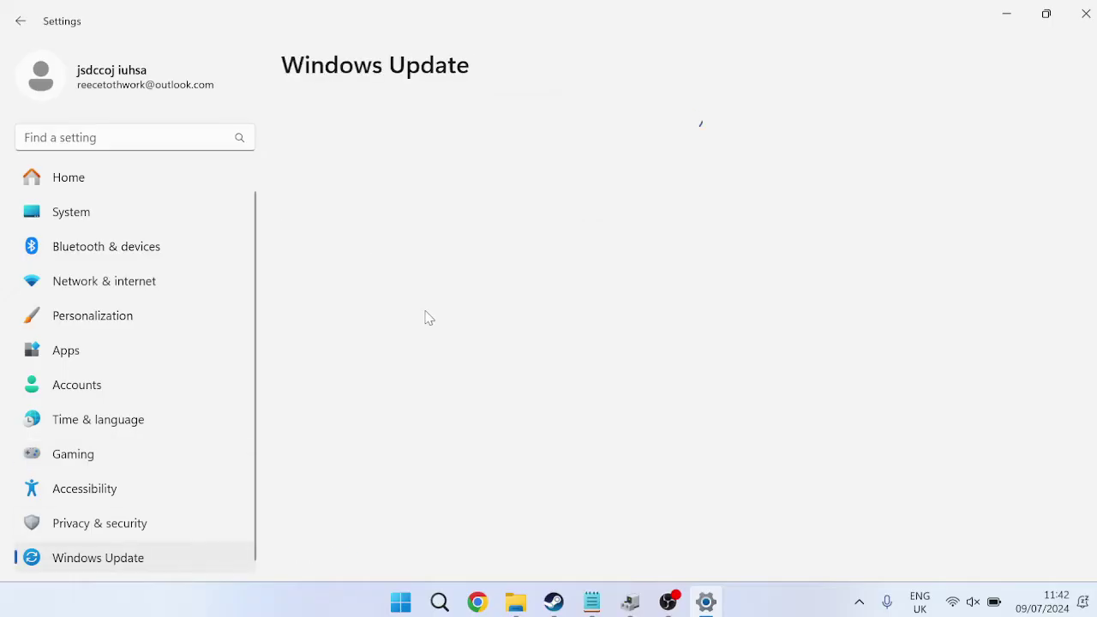
pyautogui.click(1022, 148)
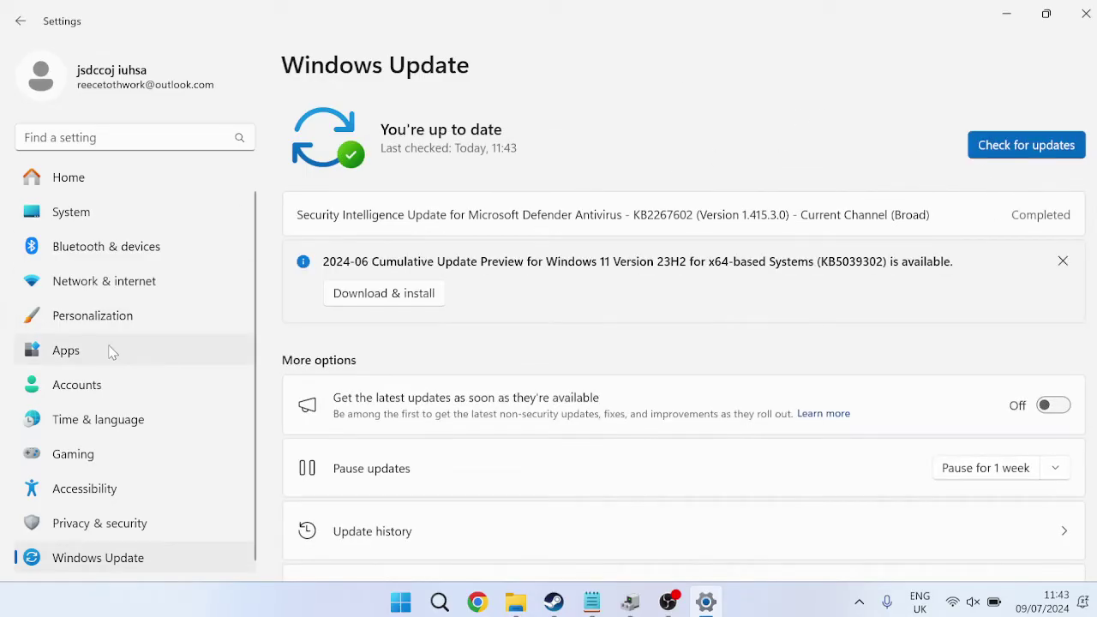
# Step: Go through the installed apps to the system components and open the advanced options of Game Bar
pyautogui.click(111, 351)
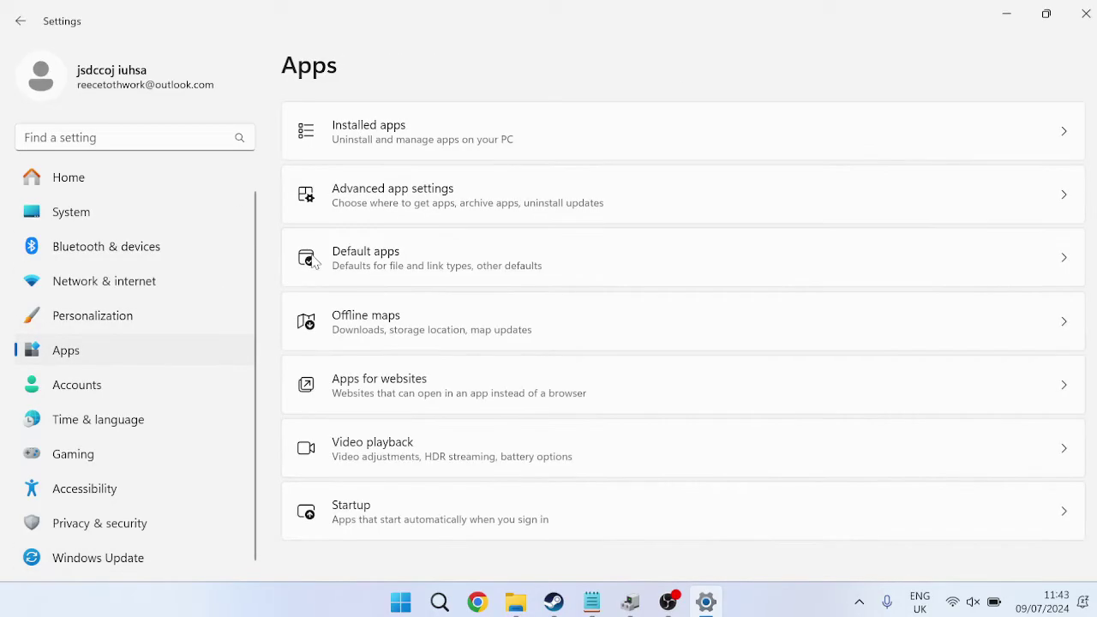
pyautogui.click(450, 134)
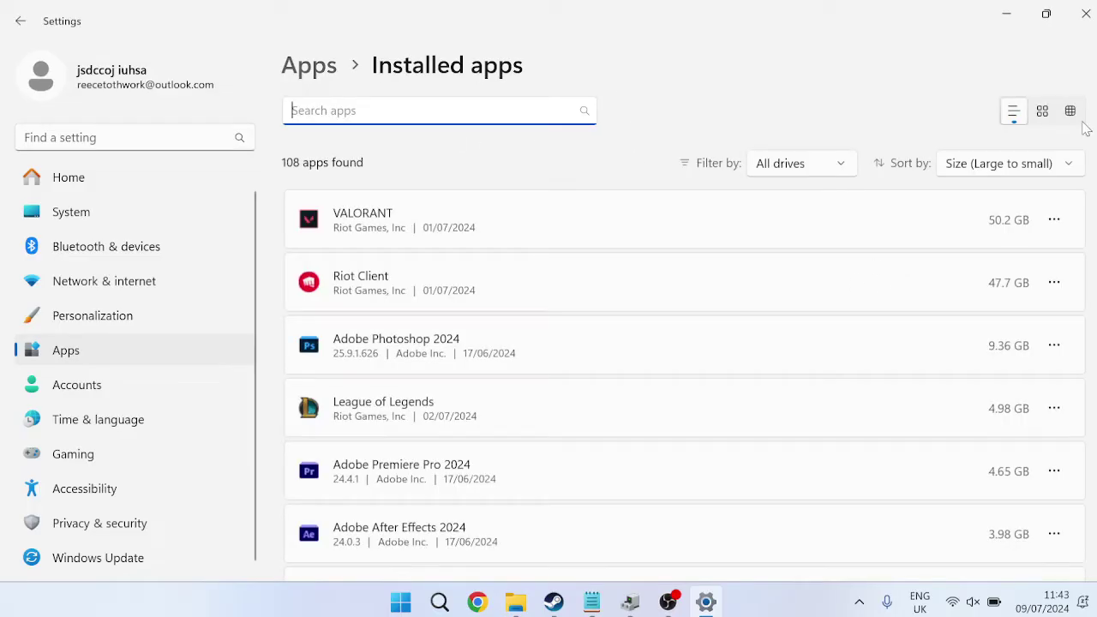
pyautogui.scroll(-20, 1017, 206)
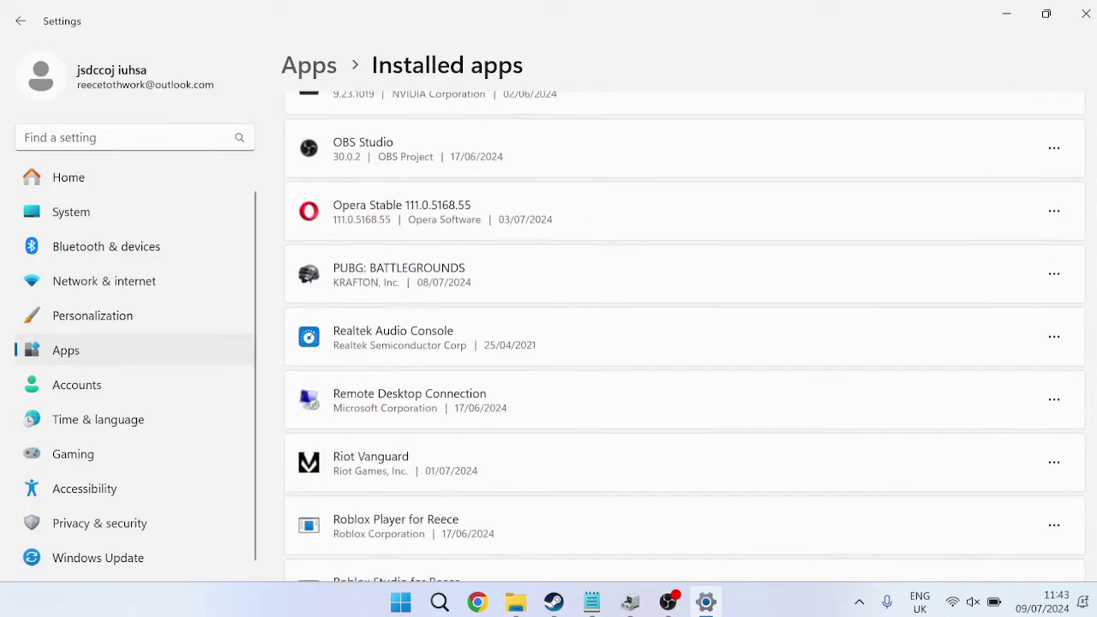
pyautogui.scroll(-10, 600, 191)
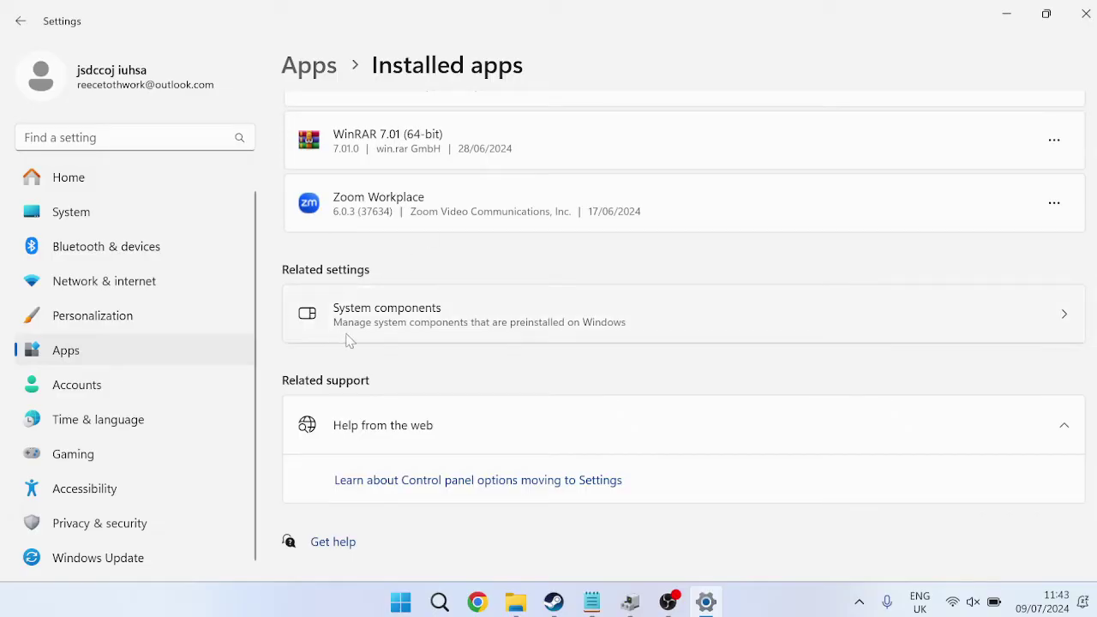
pyautogui.click(431, 317)
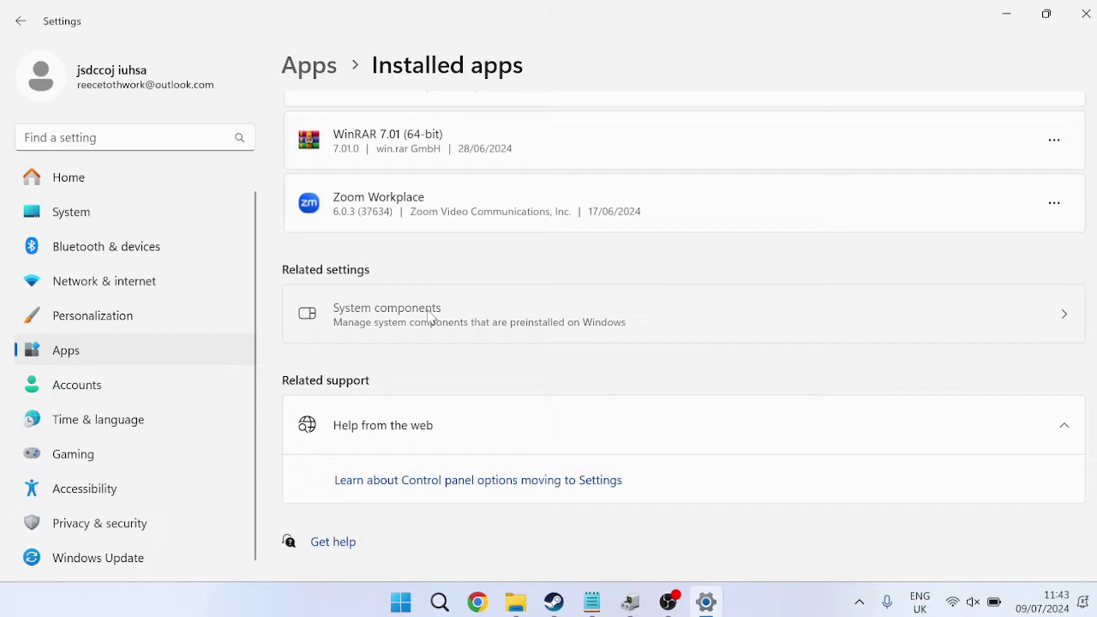
pyautogui.scroll(-1, 463, 184)
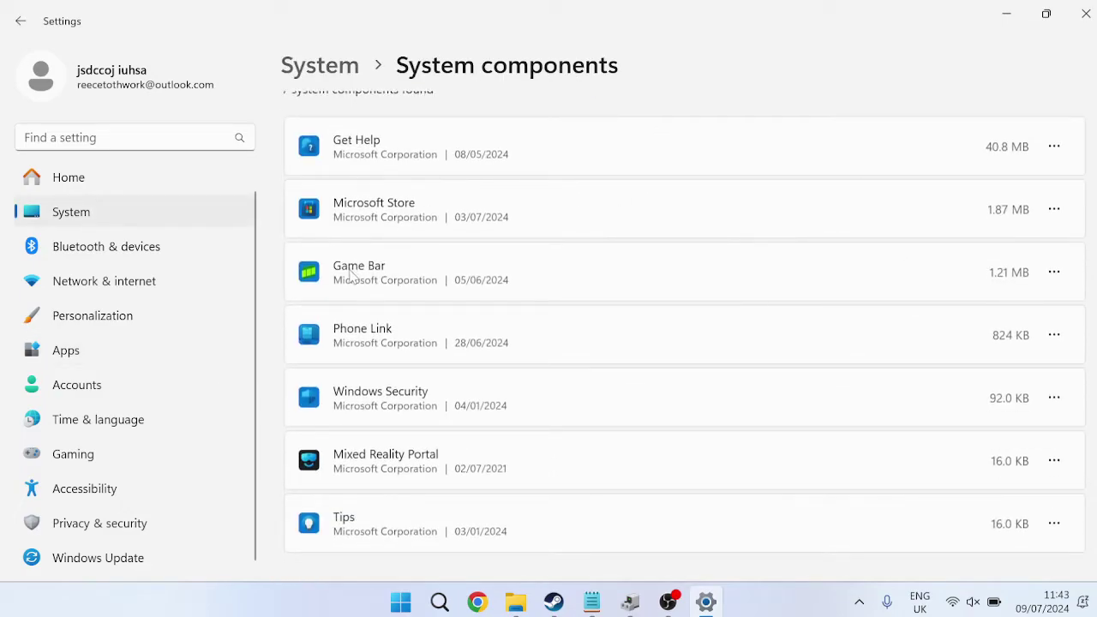
pyautogui.click(1062, 276)
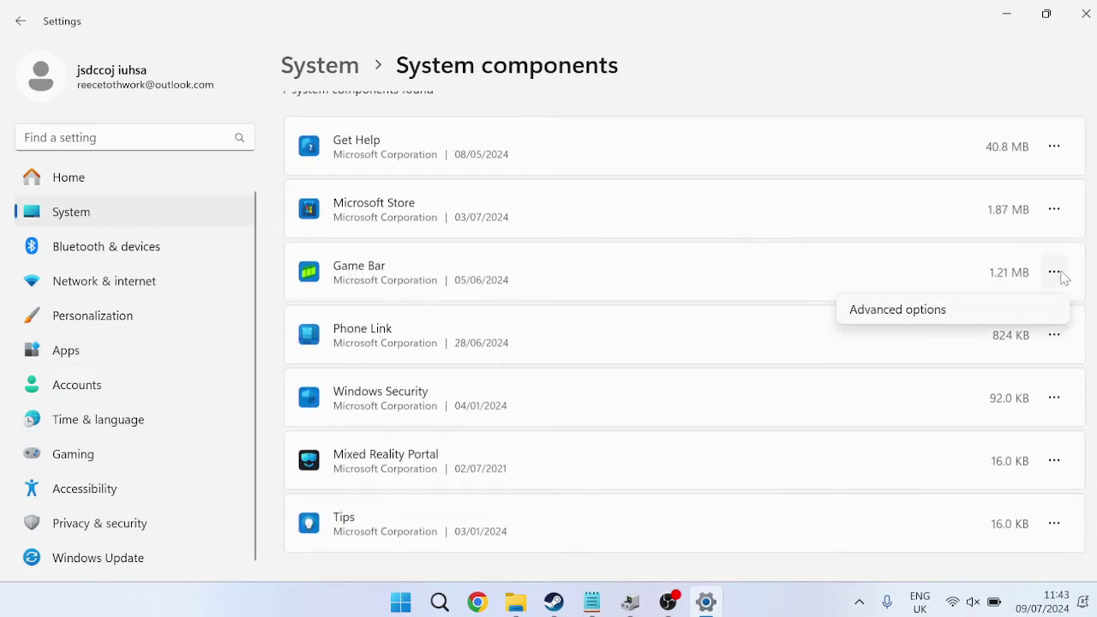
pyautogui.click(932, 311)
# Step: Repair the Game Bar component and reset it including its data, then close Settings
pyautogui.scroll(-5, 578, 189)
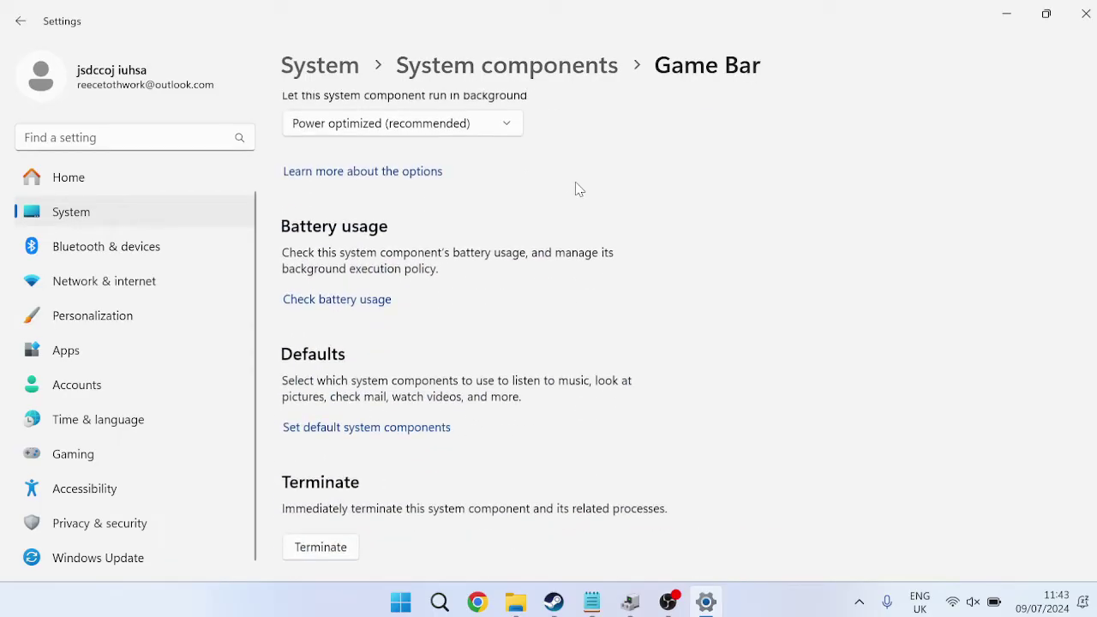
pyautogui.scroll(-3, 578, 188)
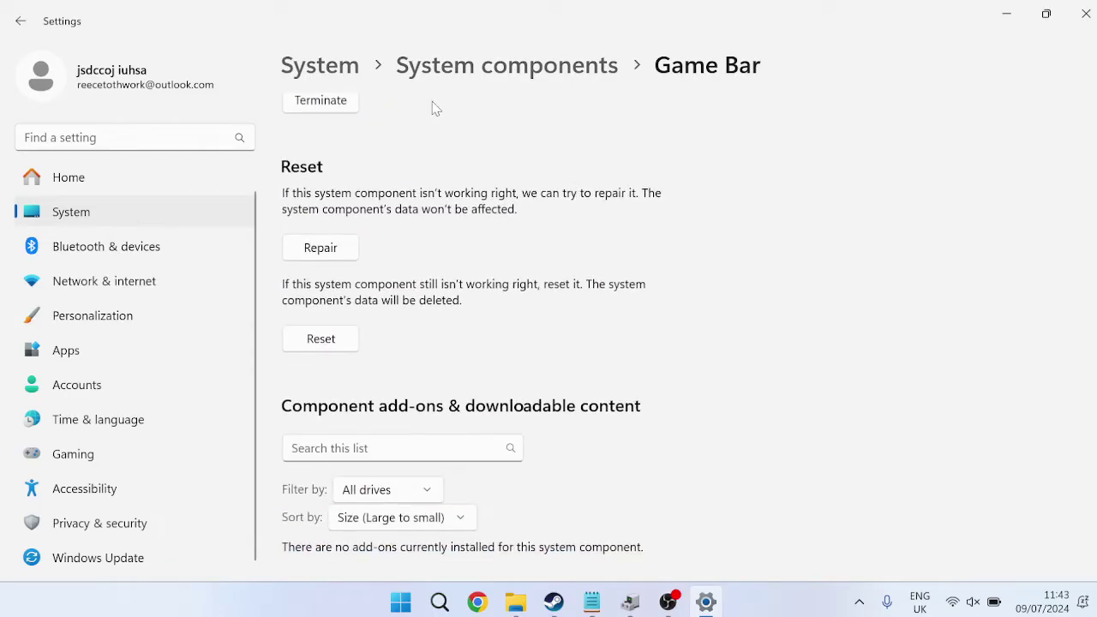
pyautogui.click(317, 259)
pyautogui.click(323, 340)
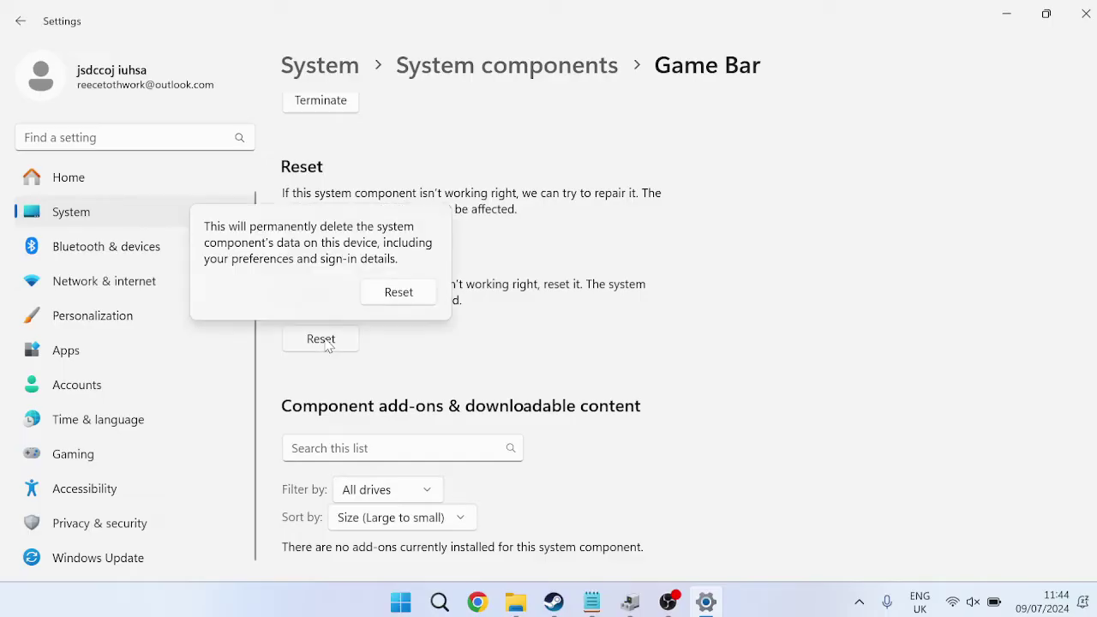
pyautogui.click(399, 293)
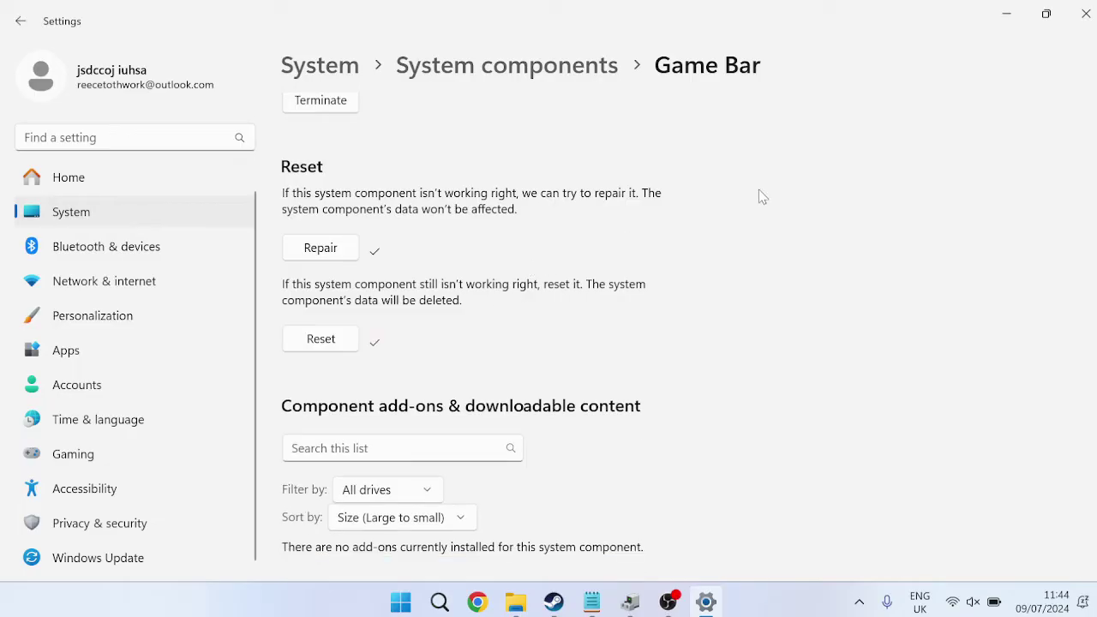
pyautogui.click(1086, 14)
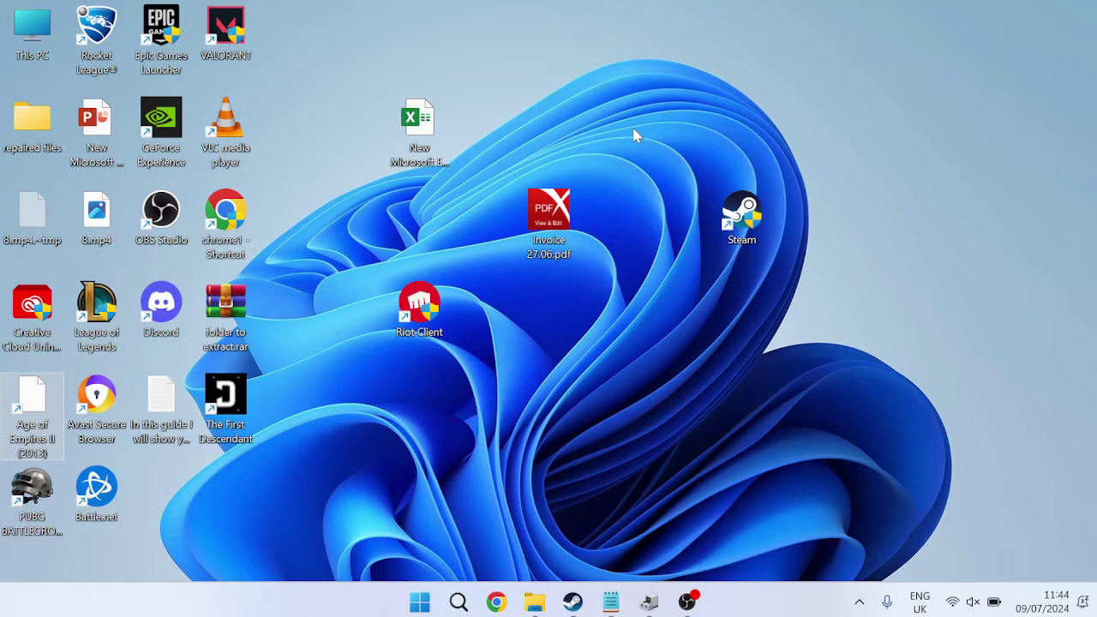
# Step: Search Windows for "registry" and launch the Registry Editor
pyautogui.press('super')
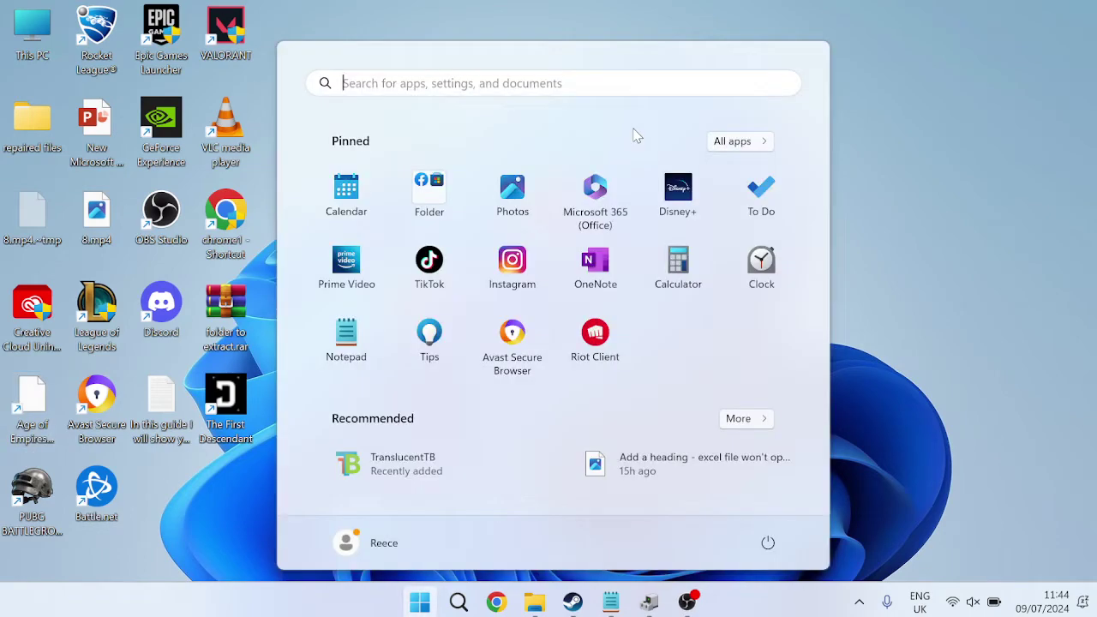
pyautogui.write('regist')
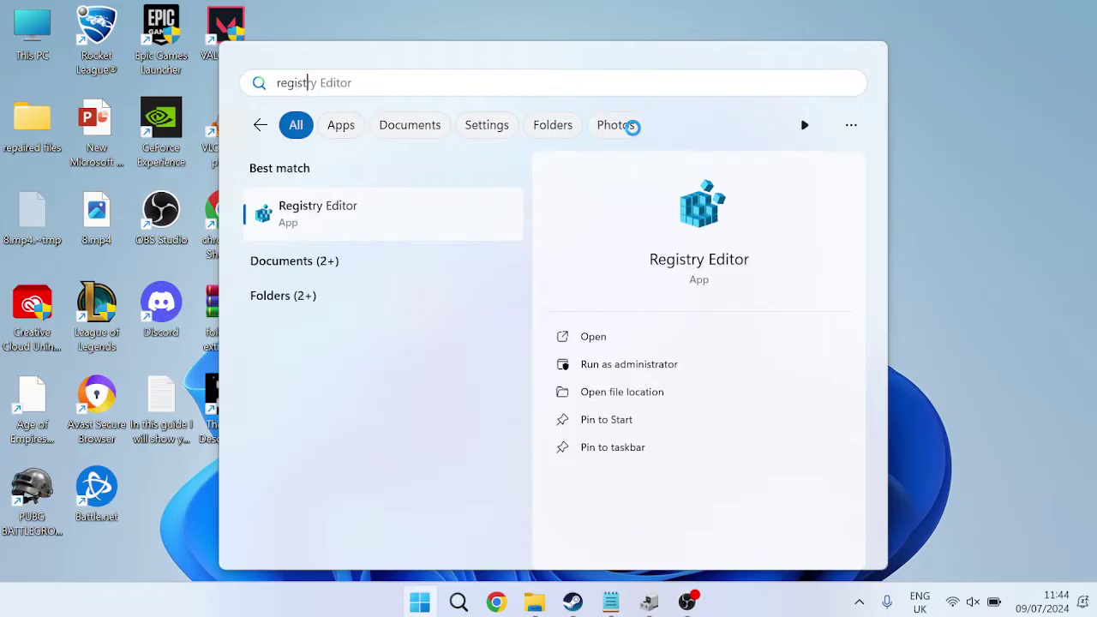
pyautogui.write('ry')
pyautogui.click(363, 222)
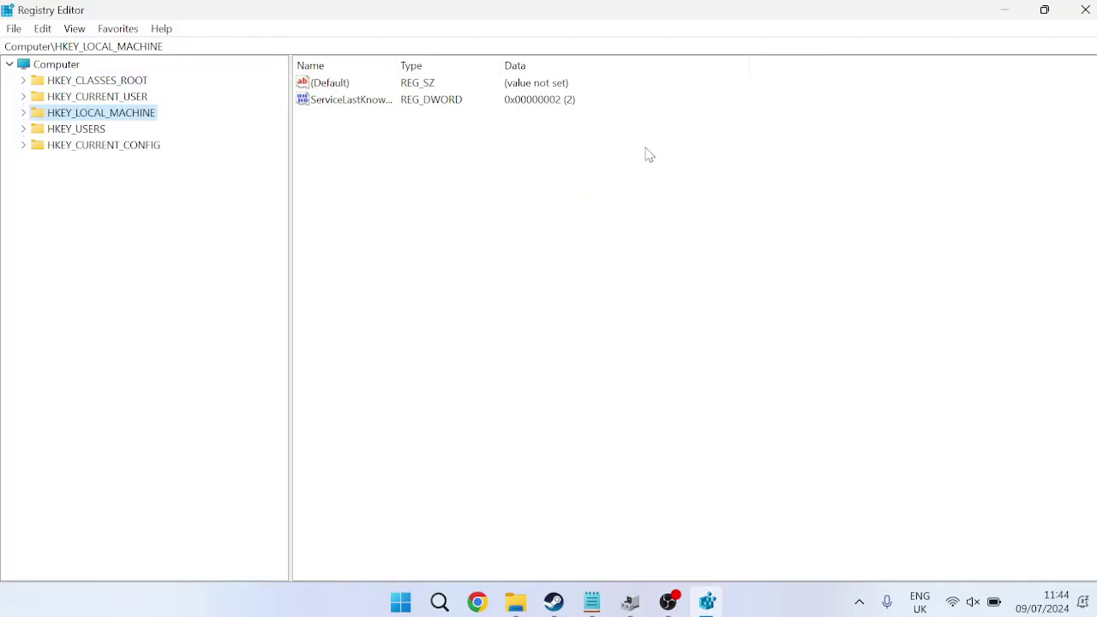
# Step: Open the registry key HKEY_CURRENT_USER\Software\Microsoft\Windows\CurrentVersion\GameDVR
pyautogui.click(24, 98)
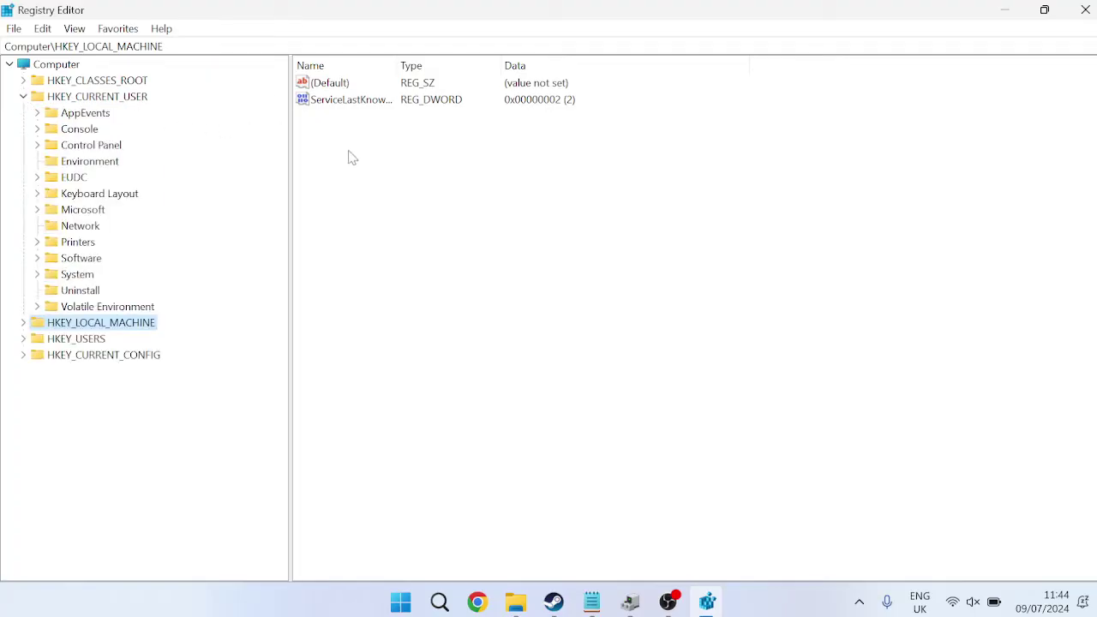
pyautogui.click(36, 258)
pyautogui.scroll(-3, 159, 237)
pyautogui.scroll(-4, 159, 237)
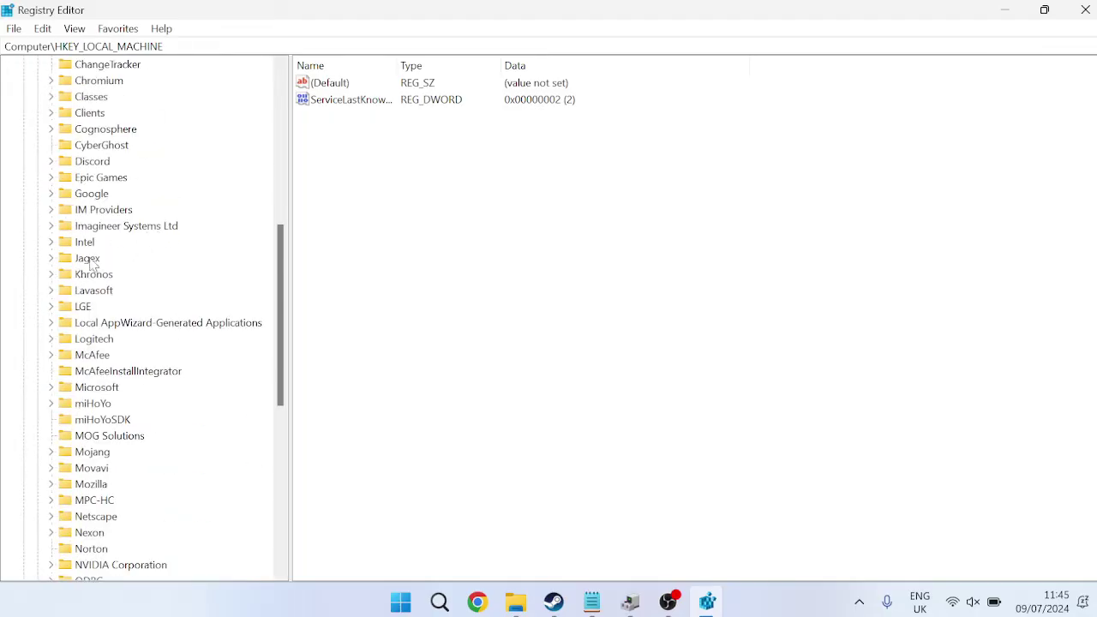
pyautogui.click(50, 388)
pyautogui.scroll(-15, 145, 210)
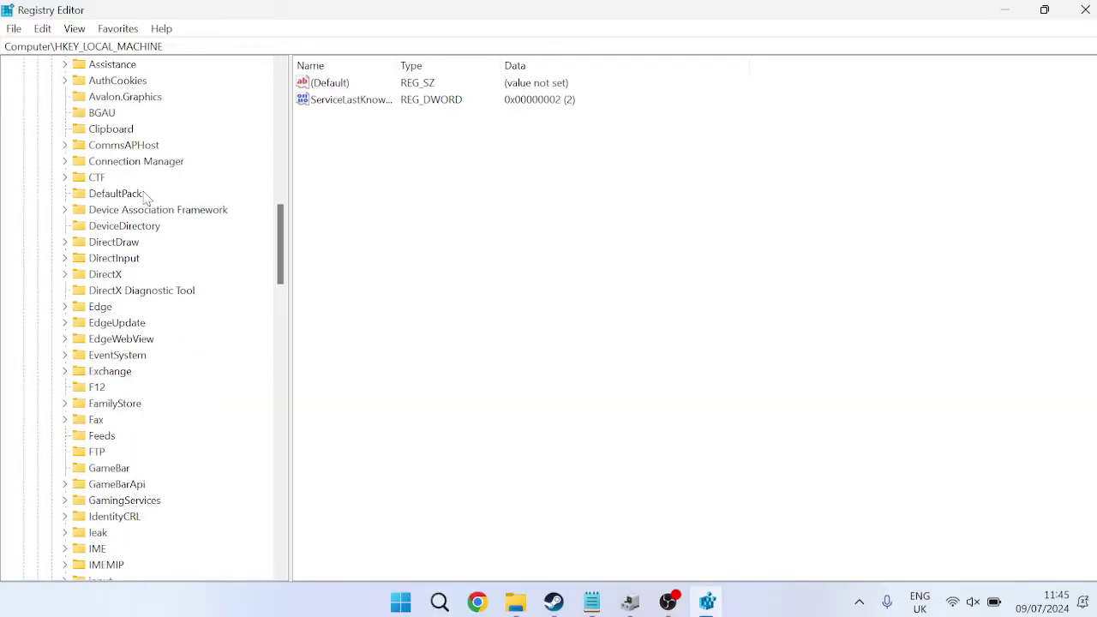
pyautogui.scroll(-15, 147, 225)
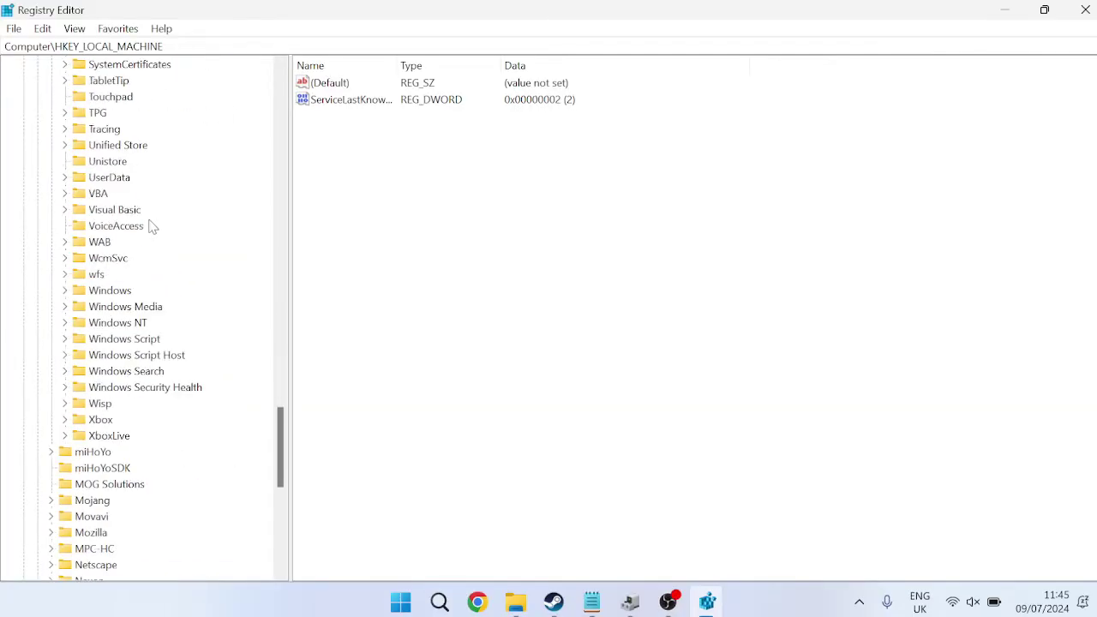
pyautogui.click(66, 243)
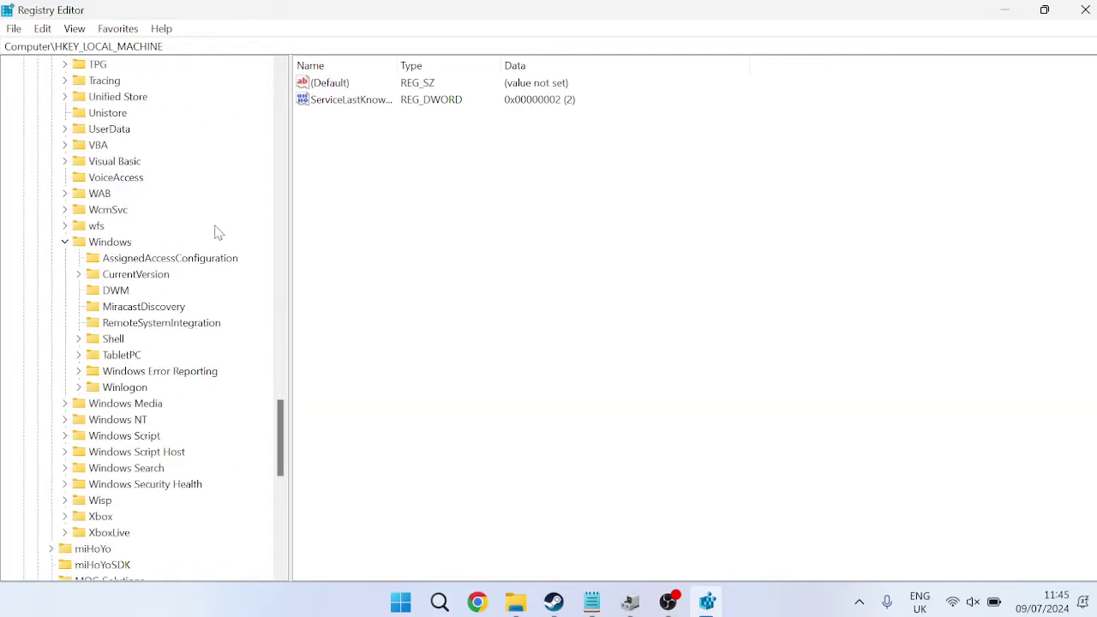
pyautogui.click(80, 275)
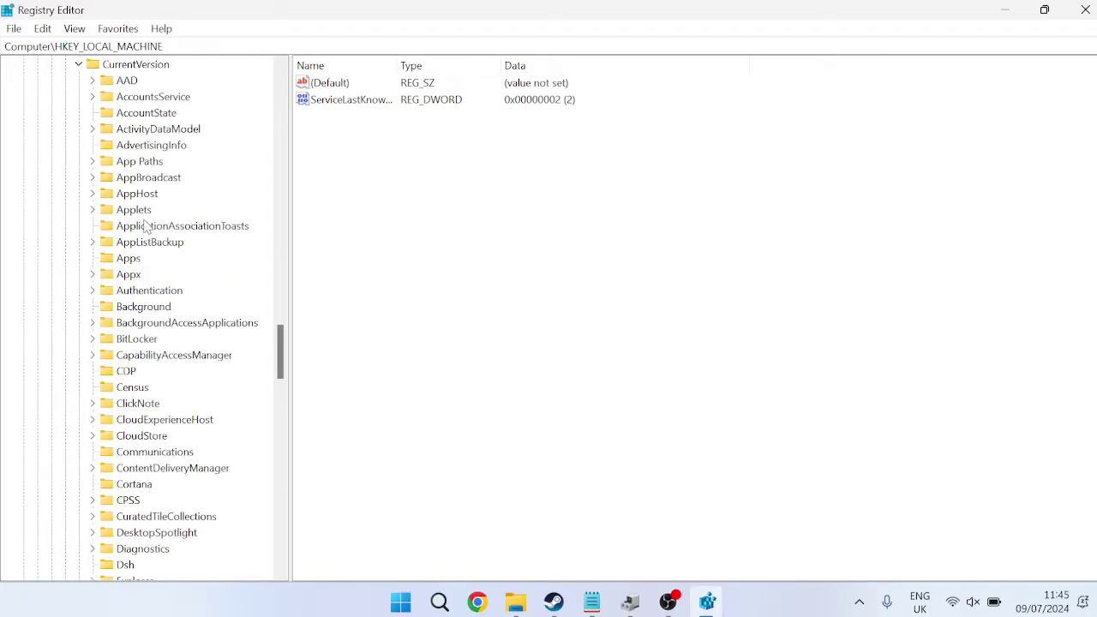
pyautogui.scroll(-5, 148, 228)
pyautogui.scroll(-2, 154, 230)
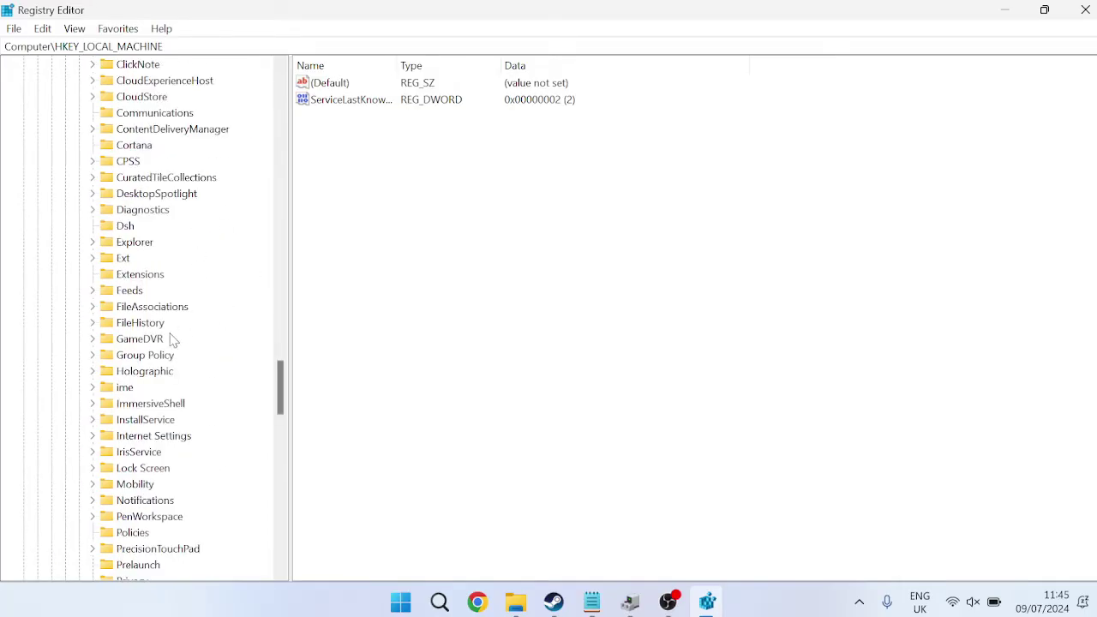
pyautogui.click(144, 343)
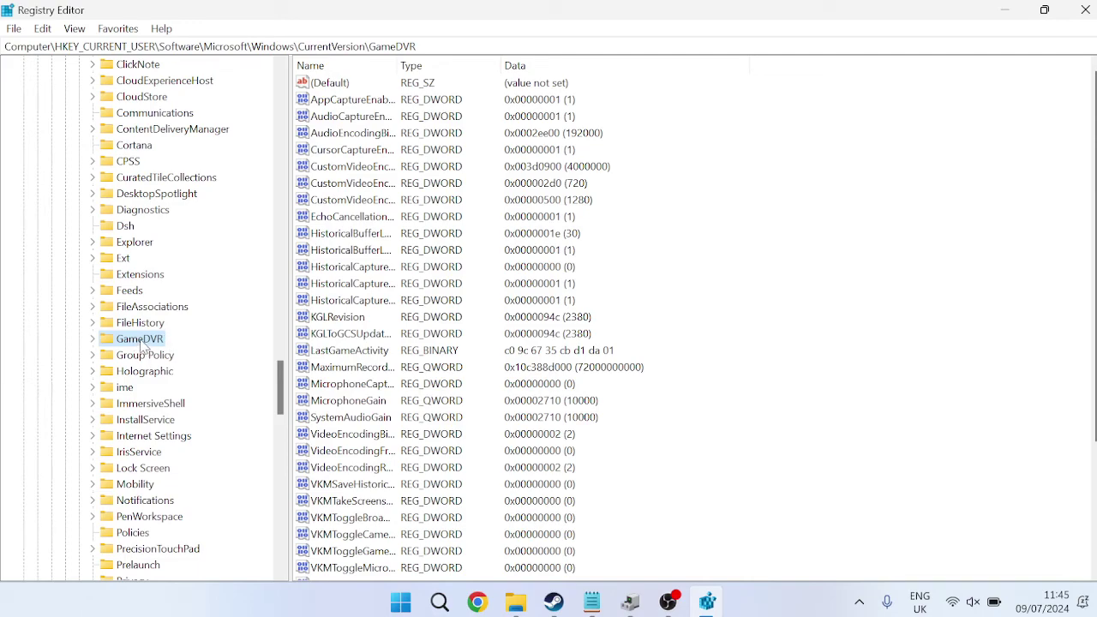
# Step: Make sure the AppCaptureEnabled value in the GameDVR key has its value data set to 1
pyautogui.click(341, 101)
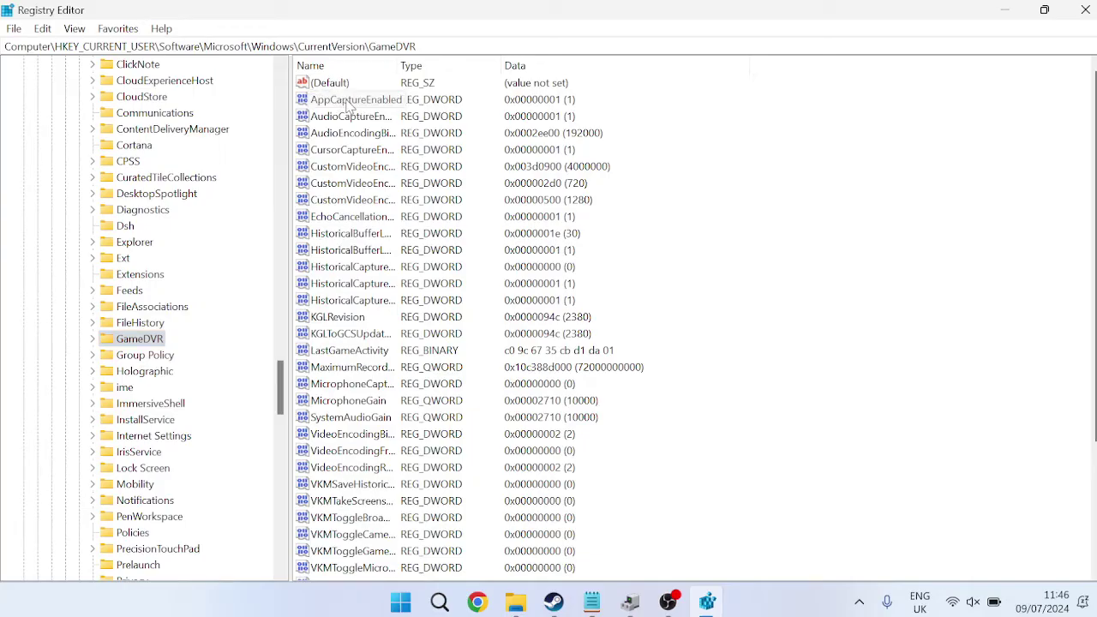
pyautogui.doubleClick(349, 101)
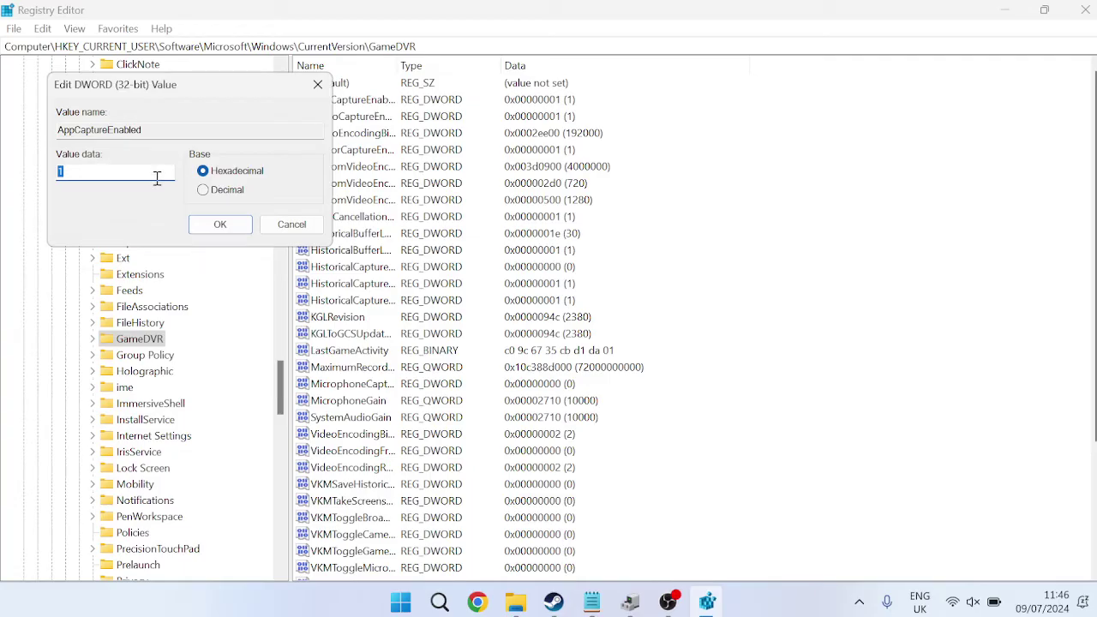
pyautogui.click(220, 224)
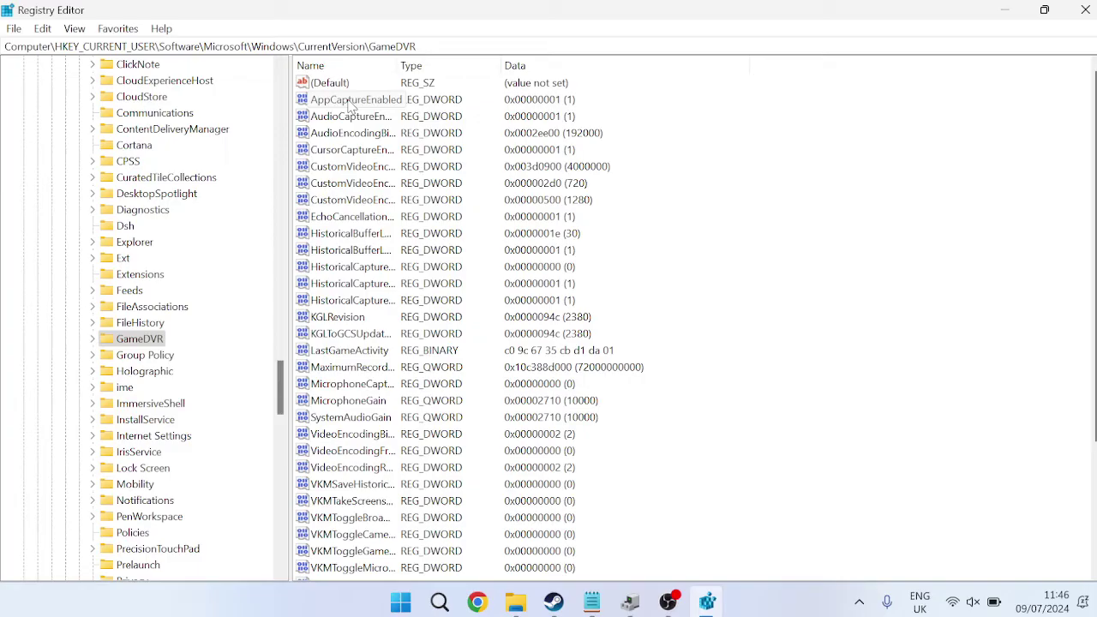
# Step: Delete the AppCaptureEnabled value from the GameDVR key and confirm the permanent deletion
pyautogui.rightClick(349, 101)
pyautogui.click(411, 158)
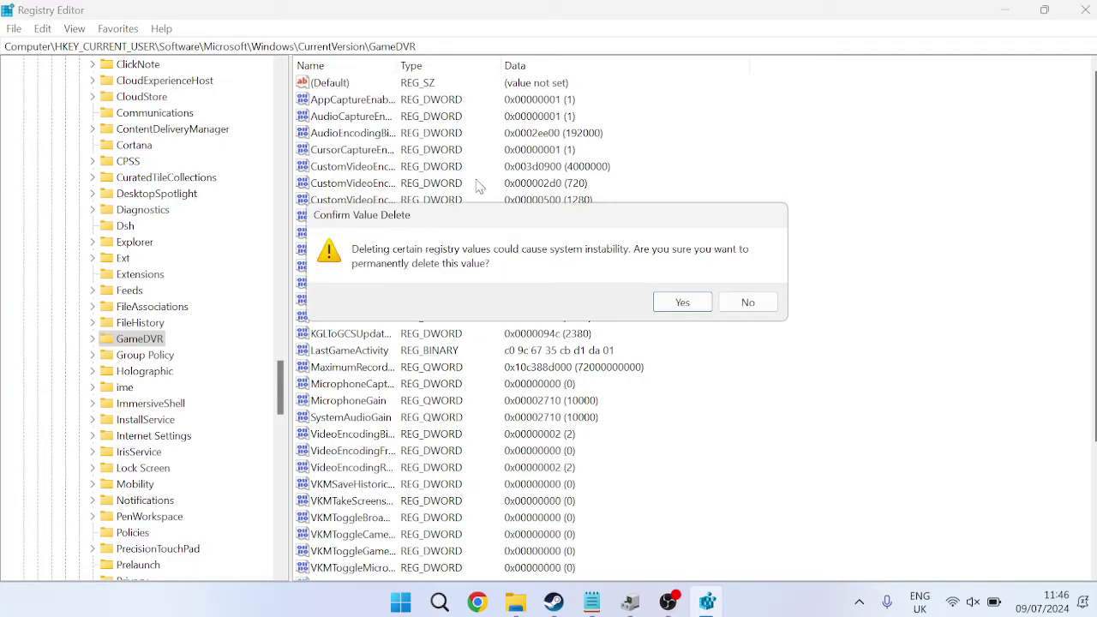
pyautogui.click(686, 302)
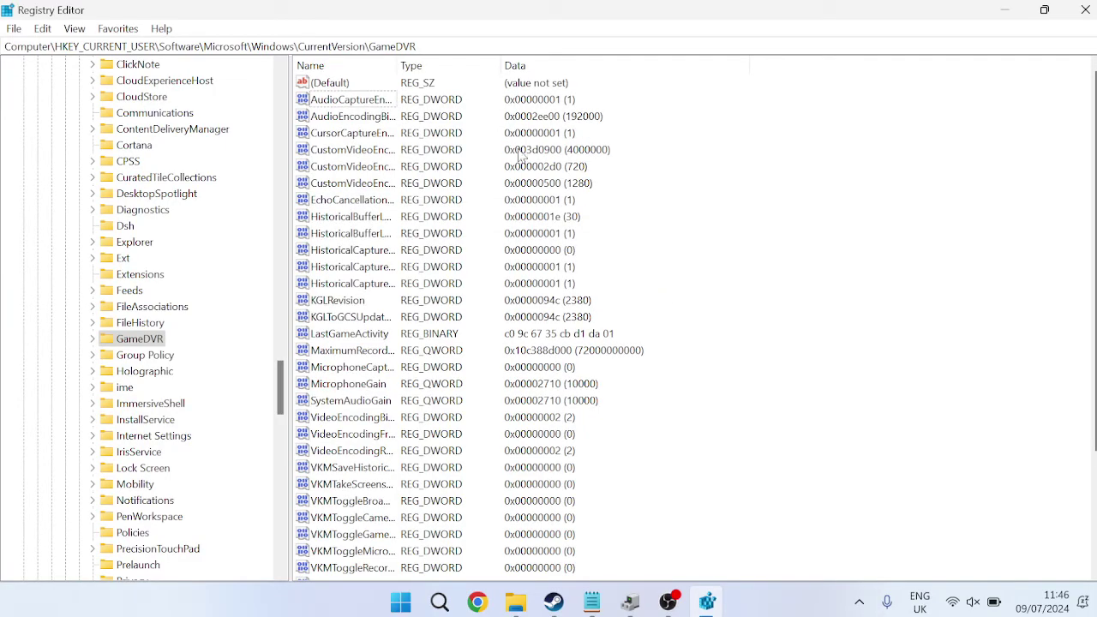
# Step: Create a new DWORD (32-bit) value named AppCaptureEnabled in the GameDVR key
pyautogui.rightClick(847, 140)
pyautogui.moveTo(893, 159)
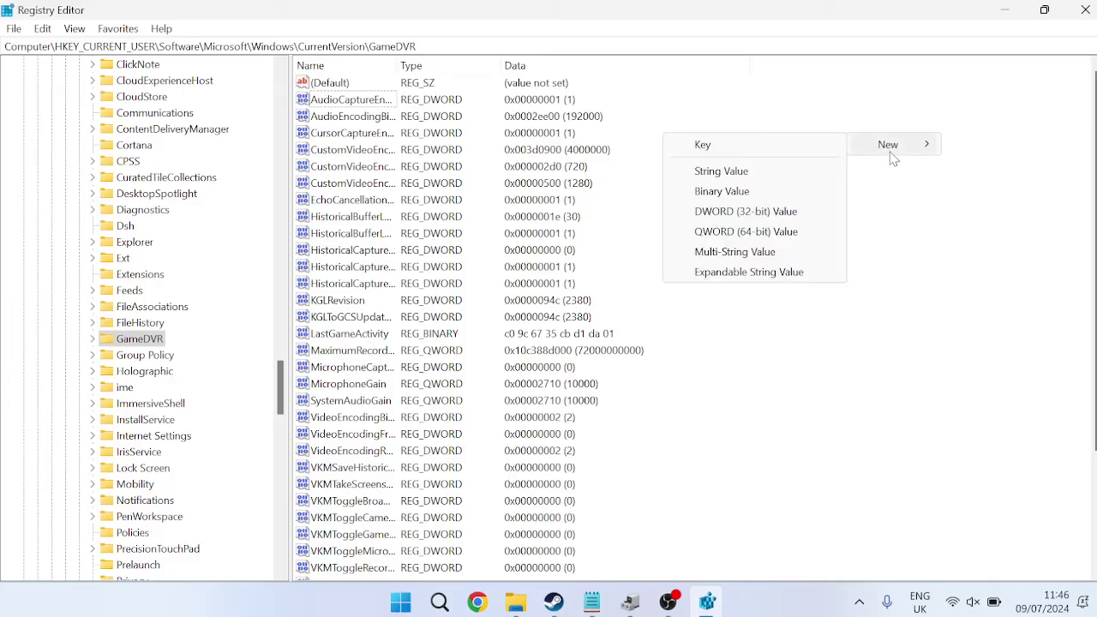
pyautogui.click(799, 219)
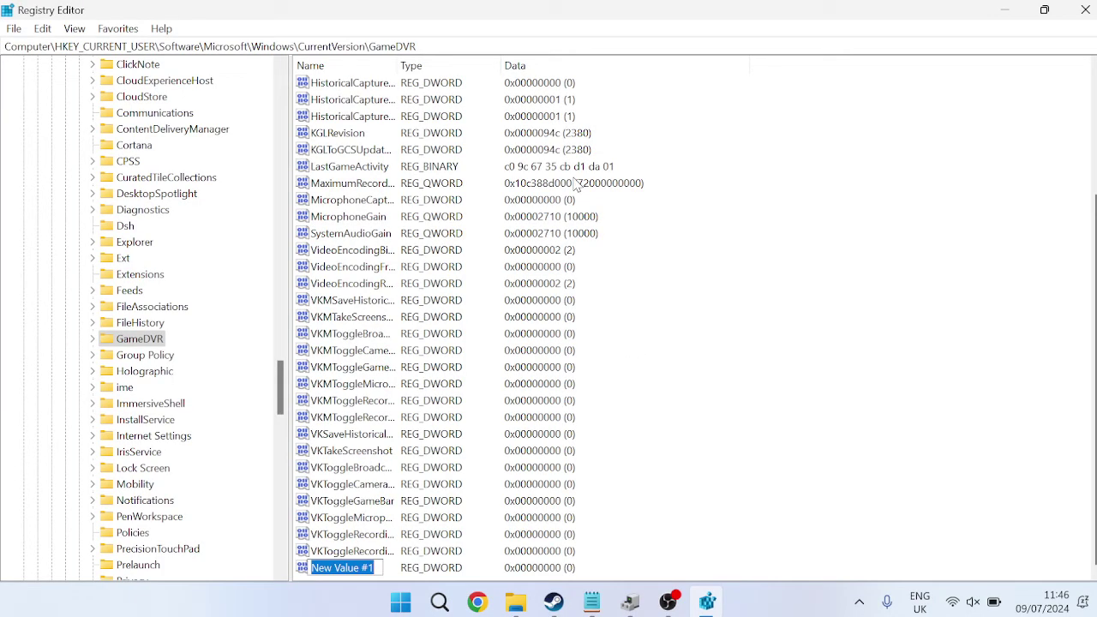
pyautogui.write('AppC')
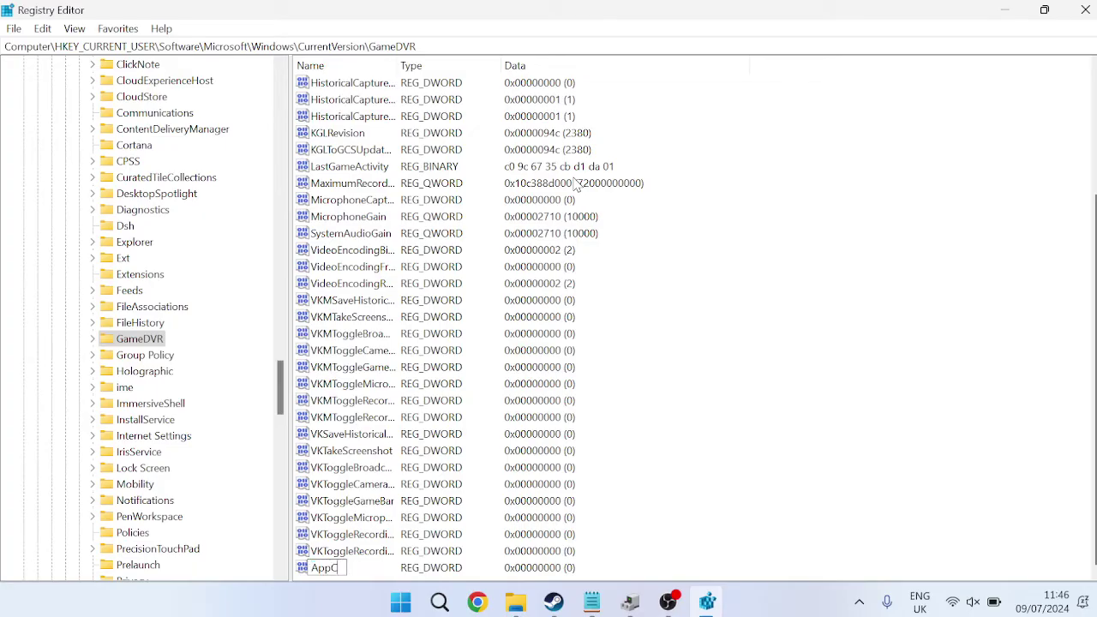
pyautogui.write('aptureEnabled')
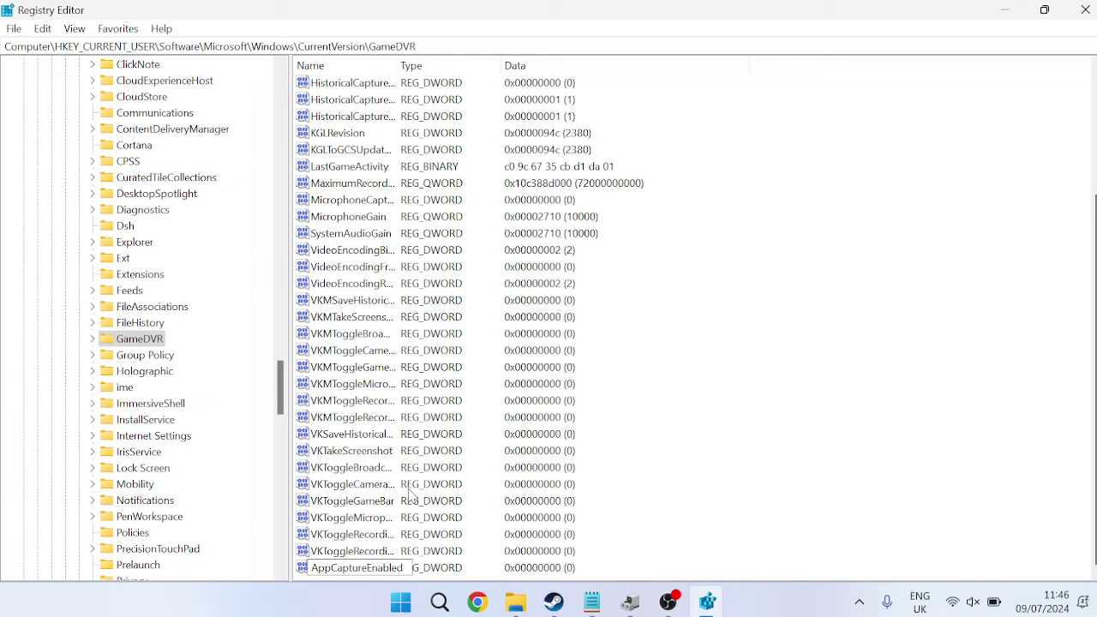
pyautogui.press('Return')
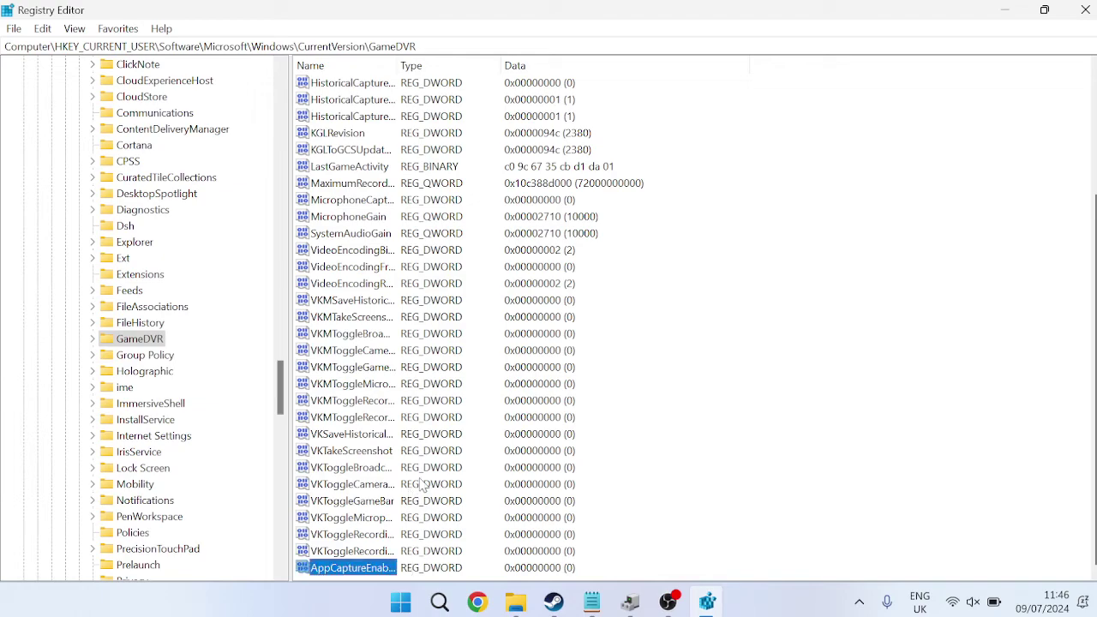
# Step: Set the new AppCaptureEnabled value's data to 1 and close the Registry Editor
pyautogui.doubleClick(328, 571)
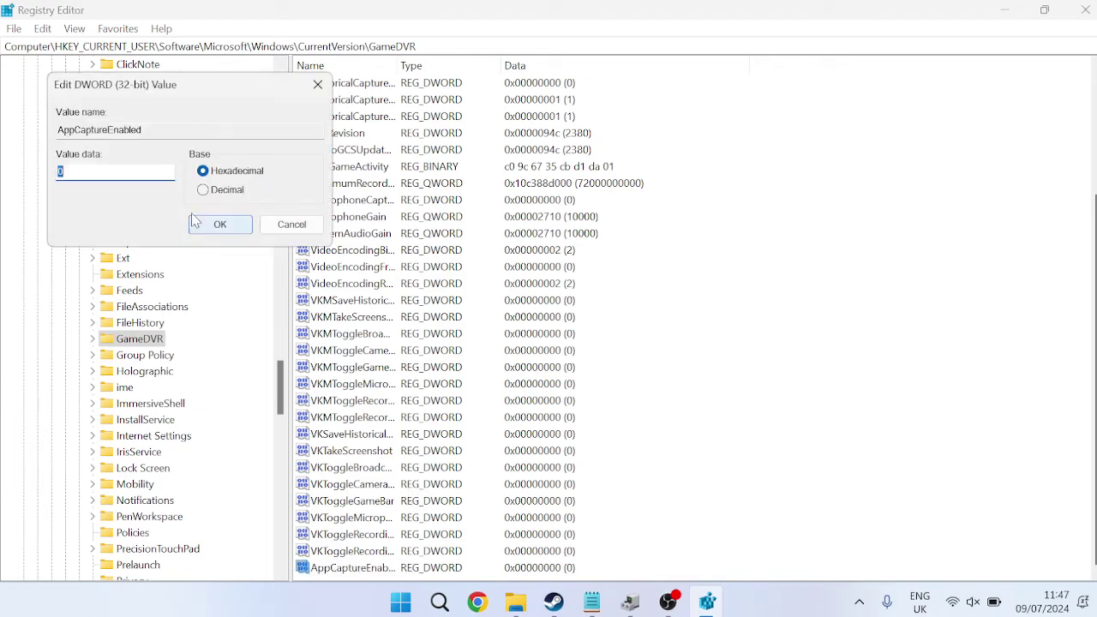
pyautogui.write('1')
pyautogui.click(218, 224)
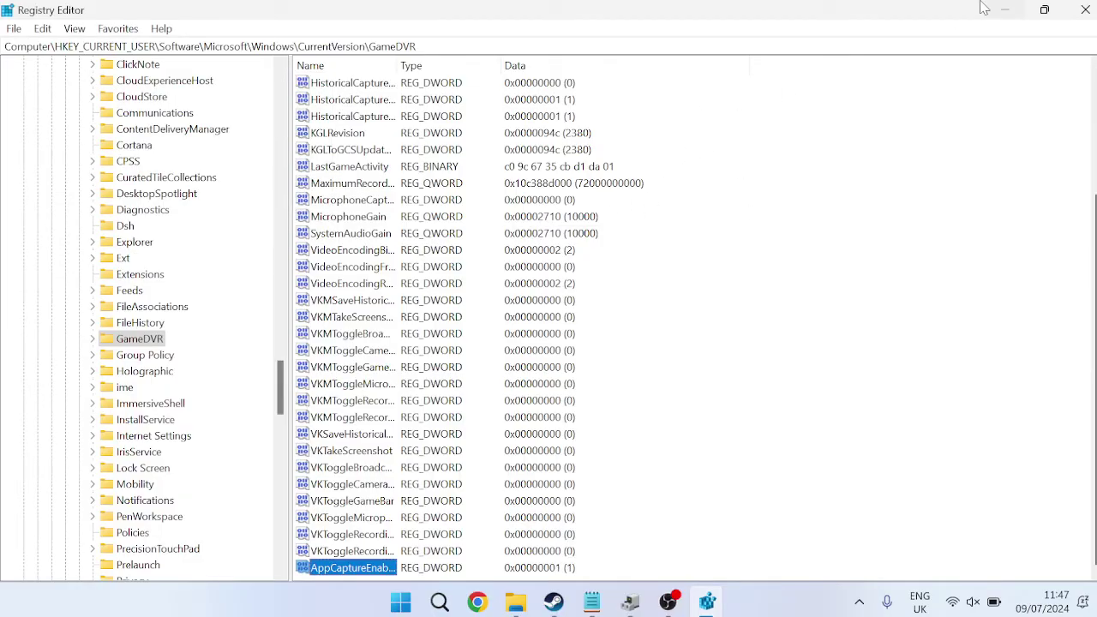
pyautogui.click(1085, 10)
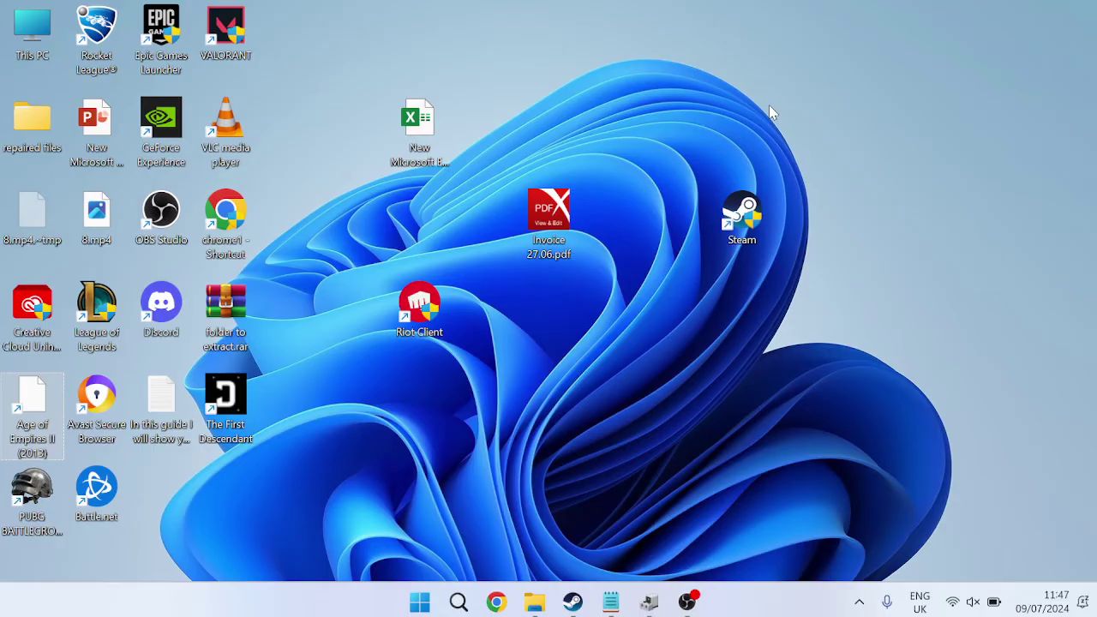
# Step: Search Windows for "cmd" and run Command Prompt as administrator
pyautogui.press('super')
pyautogui.write('cm')
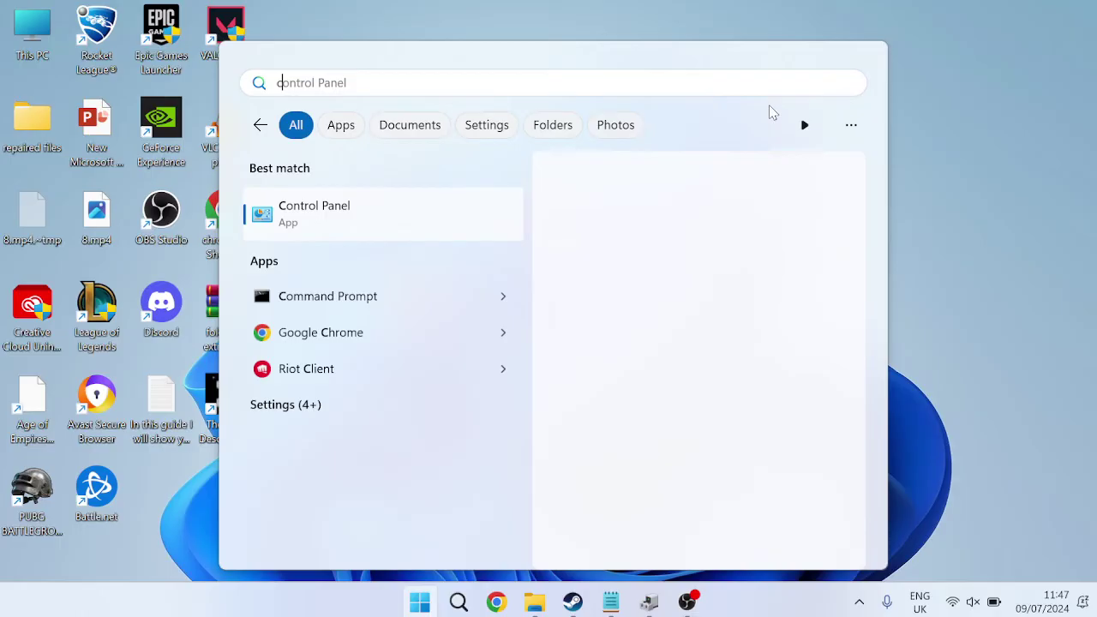
pyautogui.write('d')
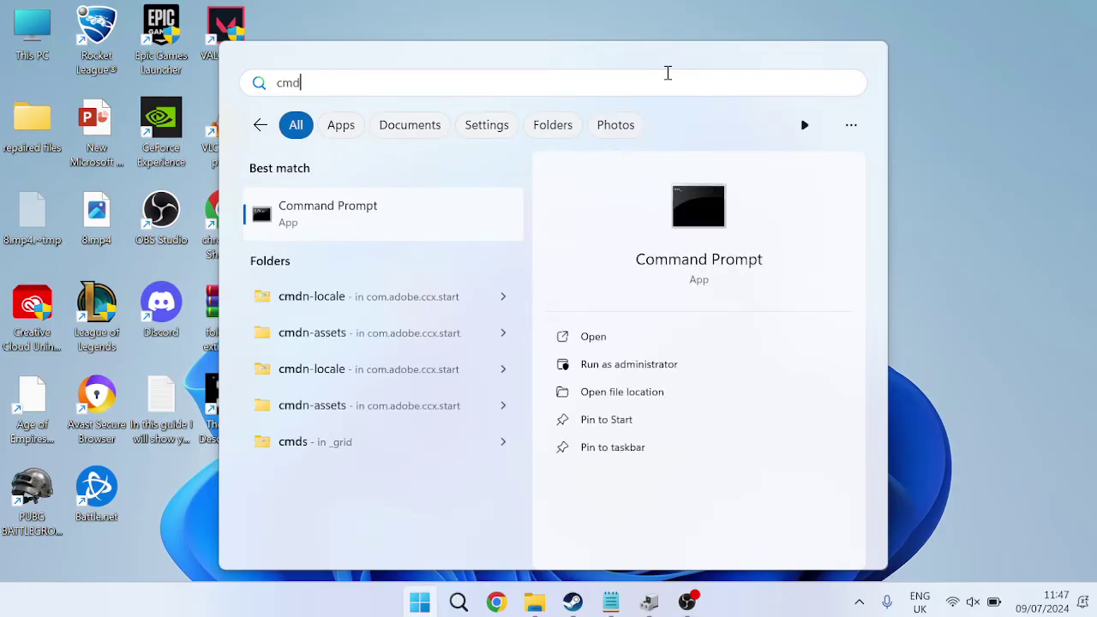
pyautogui.rightClick(353, 222)
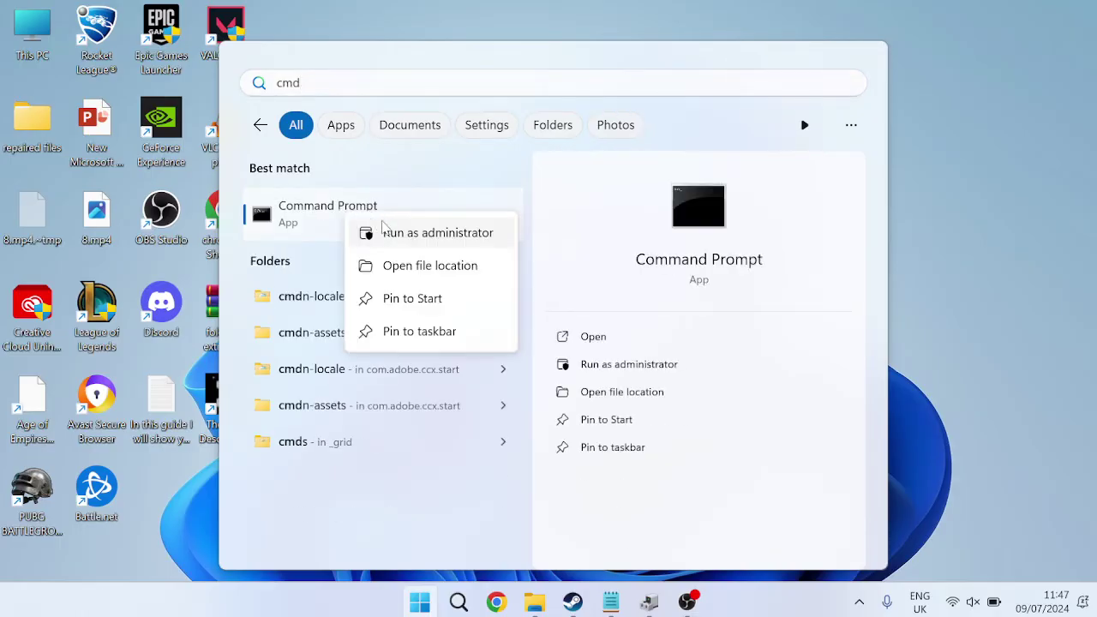
pyautogui.click(440, 239)
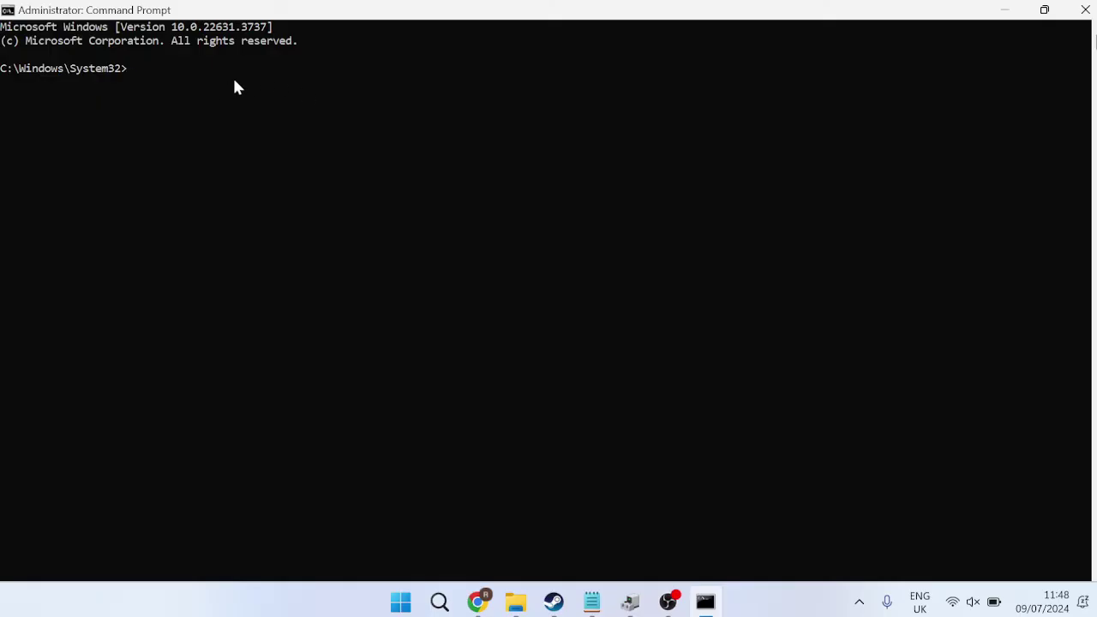
# Step: Copy the command sfc /scanfile=c:\windows\system32\ieframe.dll from the Notepad notes and run it in Command Prompt
pyautogui.click(591, 602)
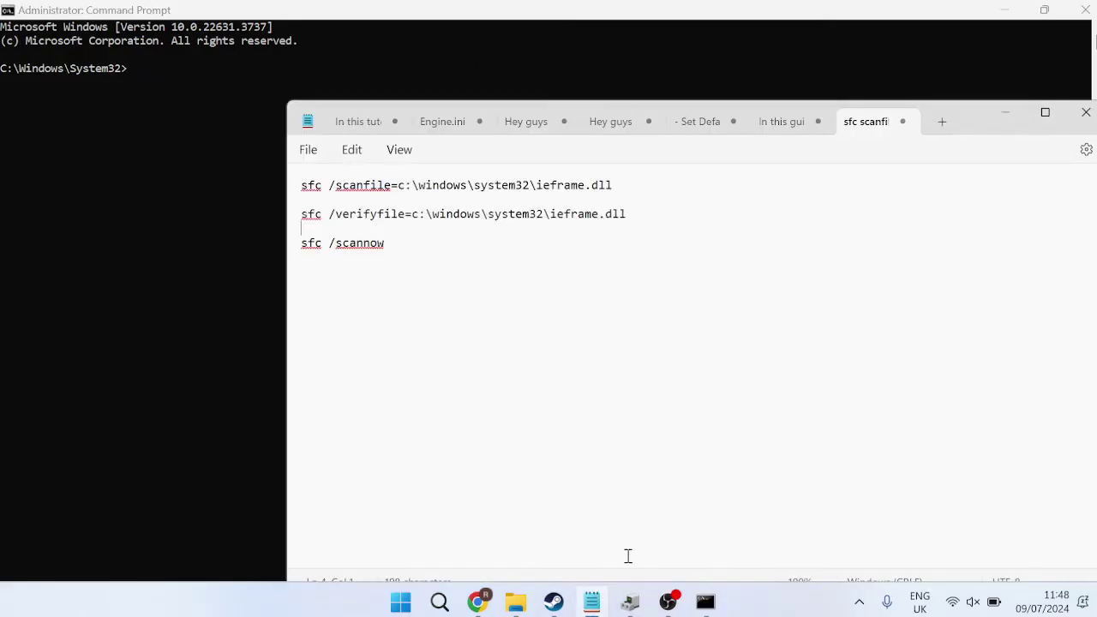
pyautogui.tripleClick(412, 187)
pyautogui.rightClick(413, 188)
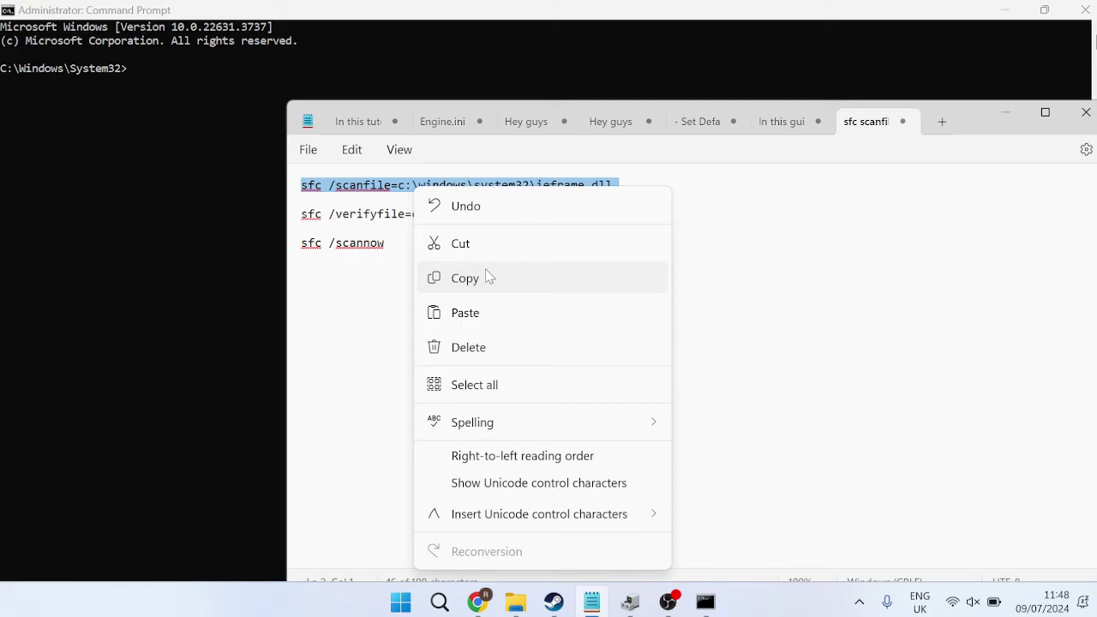
pyautogui.click(494, 285)
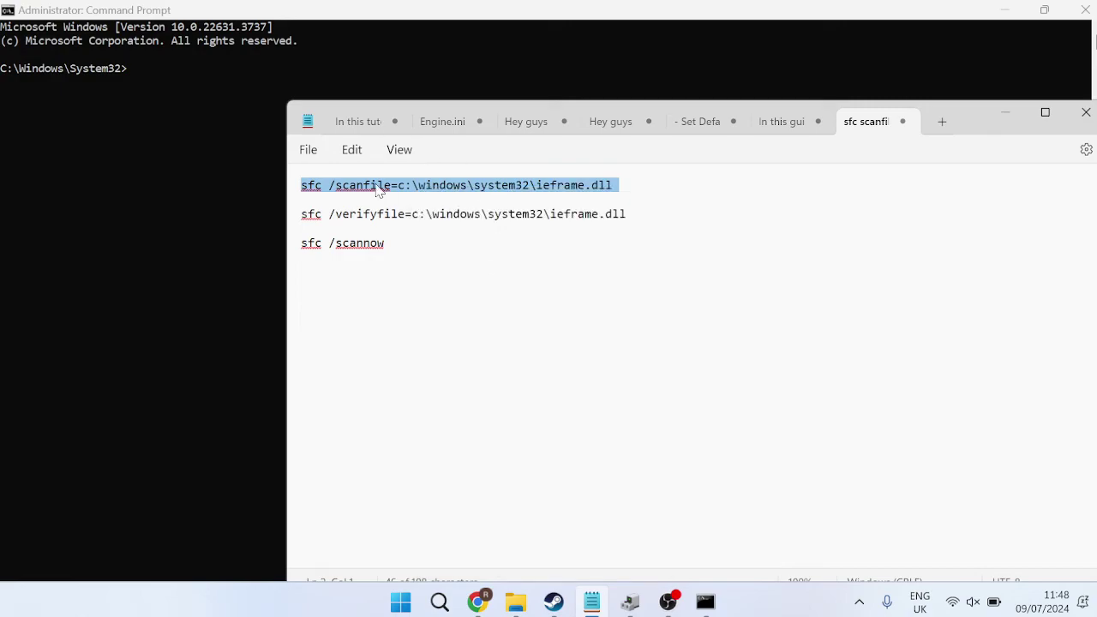
pyautogui.click(368, 9)
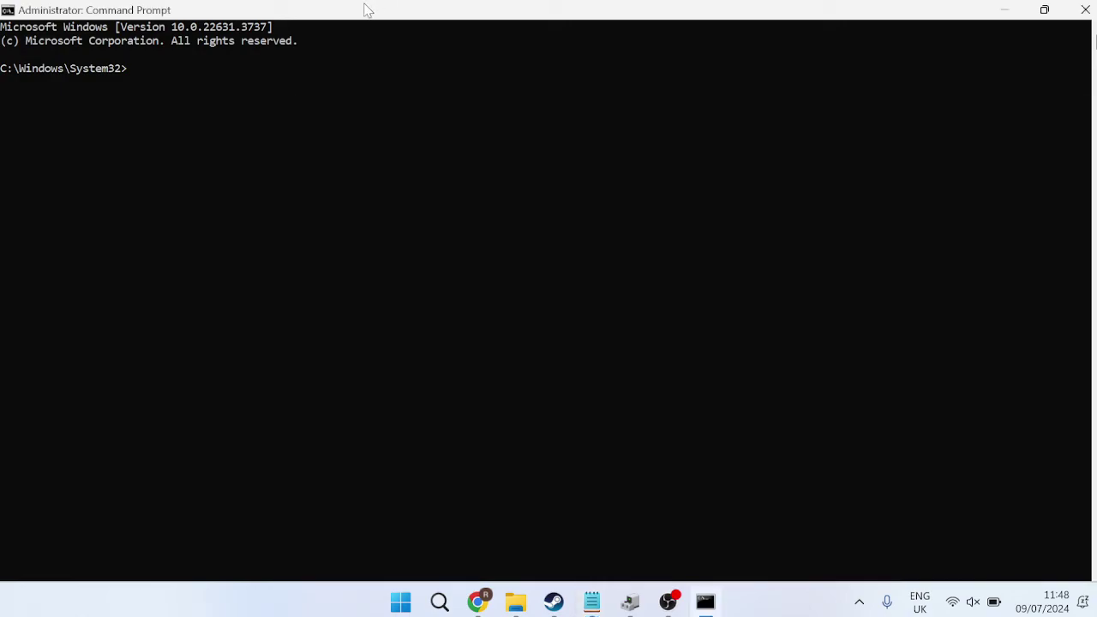
pyautogui.click(160, 75)
pyautogui.hotkey('ctrl', 'v')
pyautogui.press('Return')
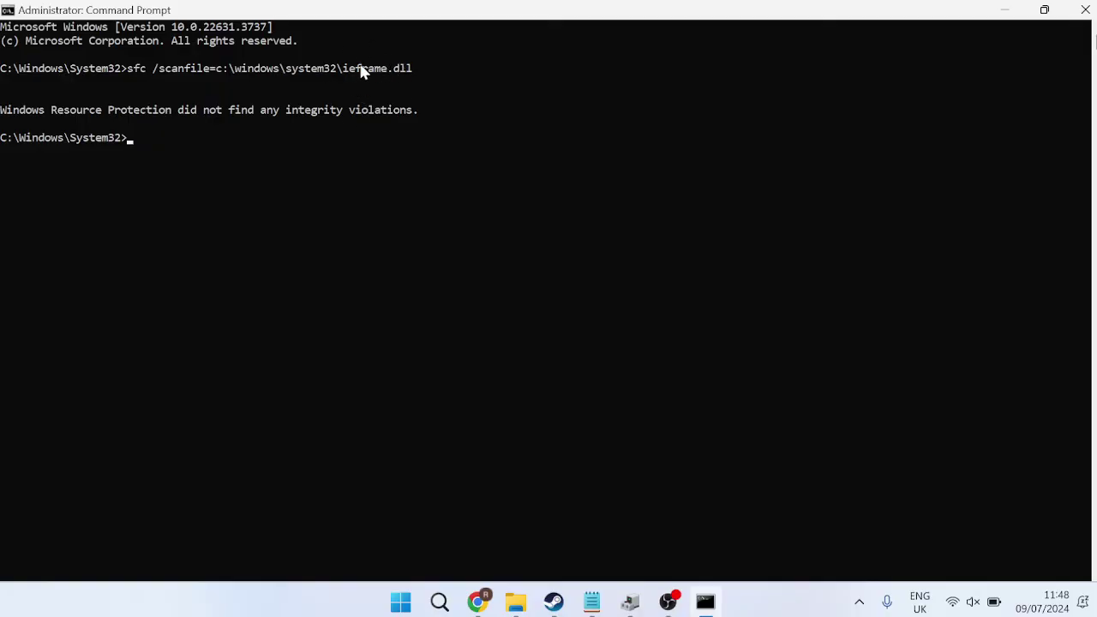
# Step: Copy sfc /verifyfile=c:\windows\system32\ieframe.dll from the Notepad notes and run it in Command Prompt
pyautogui.click(592, 602)
pyautogui.tripleClick(445, 217)
pyautogui.rightClick(445, 220)
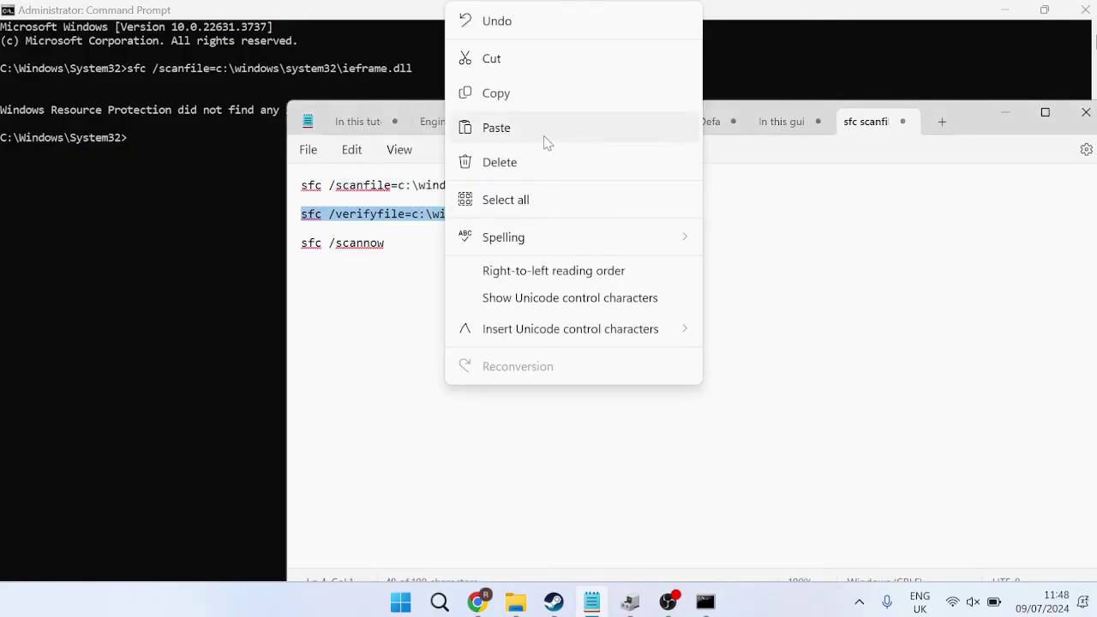
pyautogui.click(543, 91)
pyautogui.click(504, 7)
pyautogui.click(187, 134)
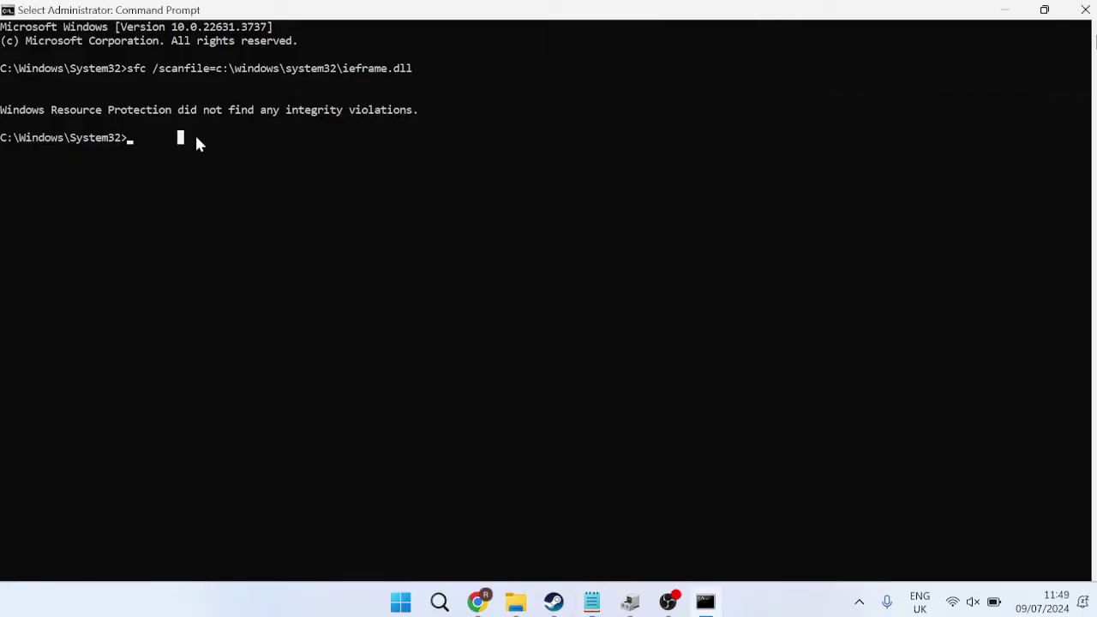
pyautogui.rightClick(196, 137)
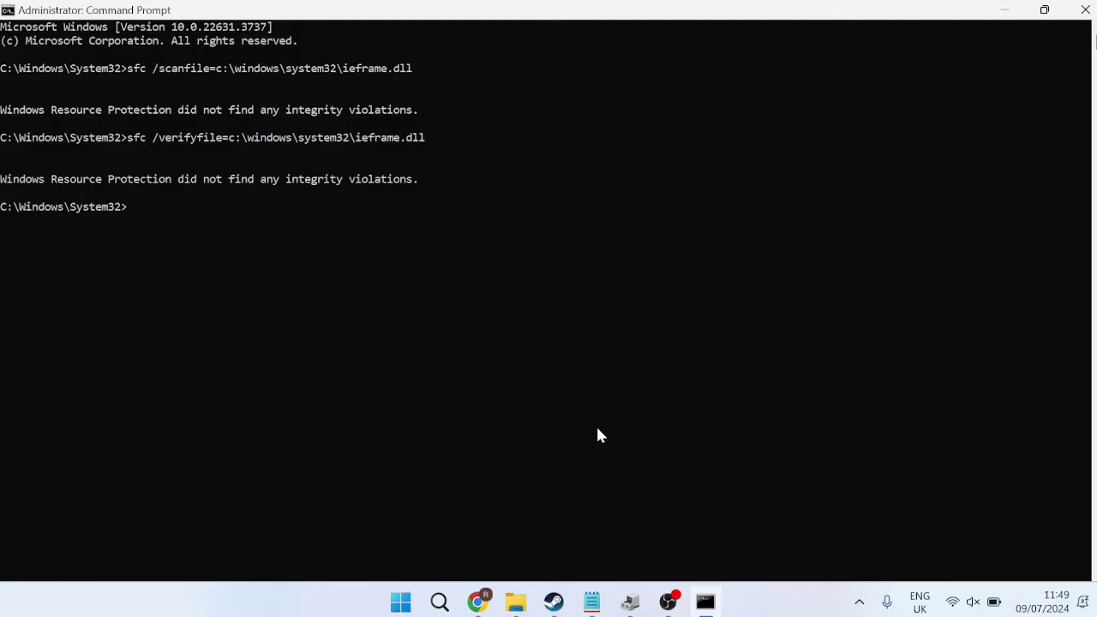
# Step: Copy sfc /scannow from the Notepad notes, run the system scan in Command Prompt, and close the Command Prompt window
pyautogui.click(591, 602)
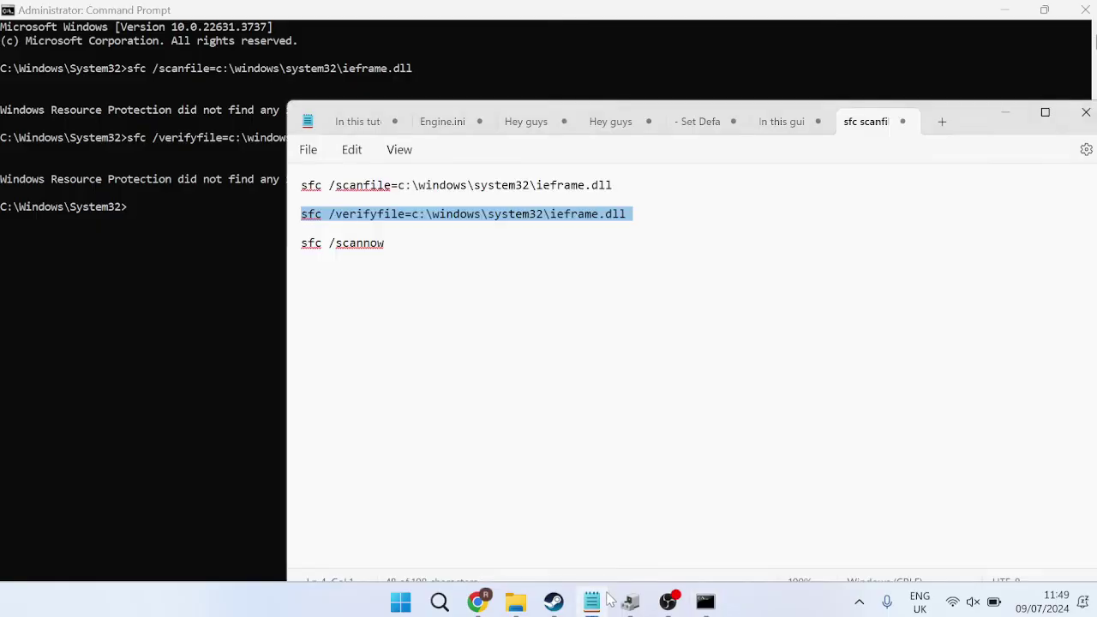
pyautogui.tripleClick(350, 250)
pyautogui.rightClick(349, 252)
pyautogui.click(369, 90)
pyautogui.click(163, 205)
pyautogui.click(173, 206)
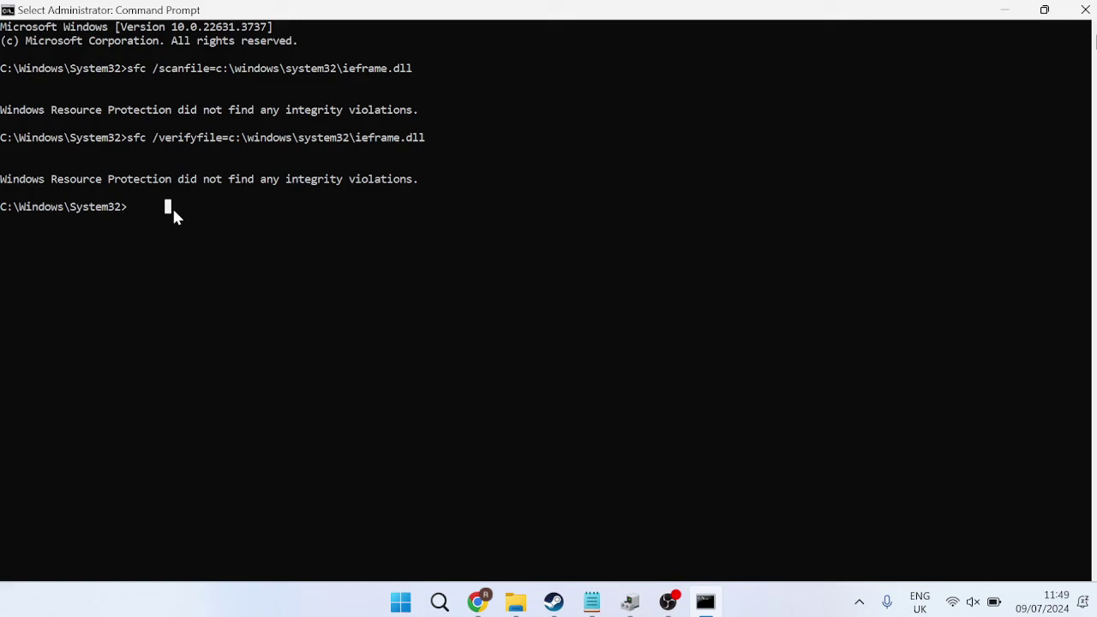
pyautogui.rightClick(172, 206)
pyautogui.press('Return')
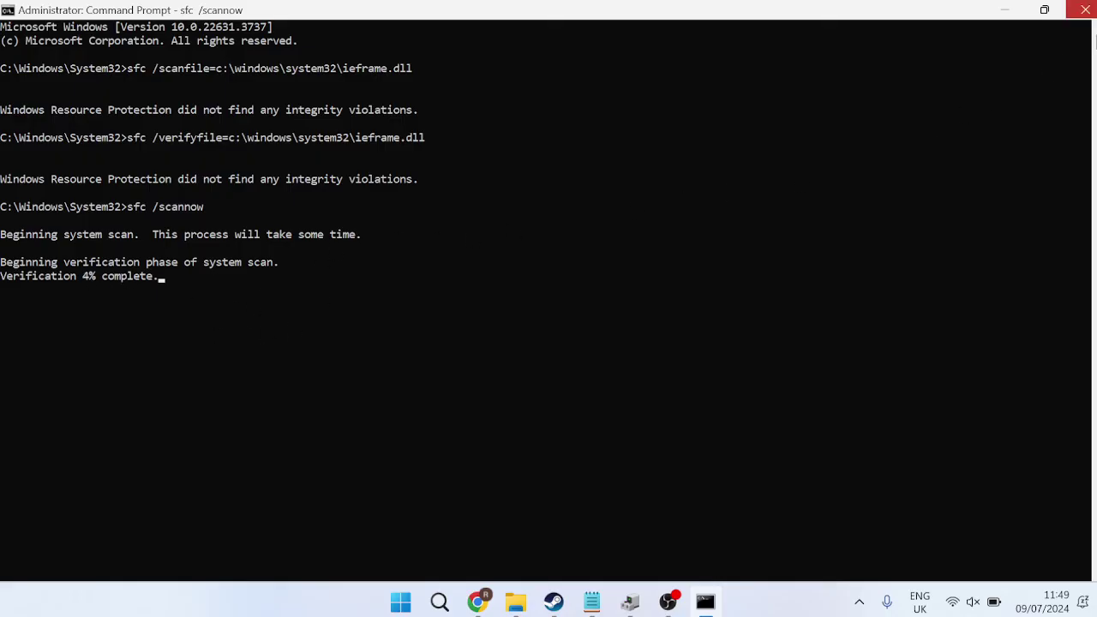
pyautogui.click(1086, 9)
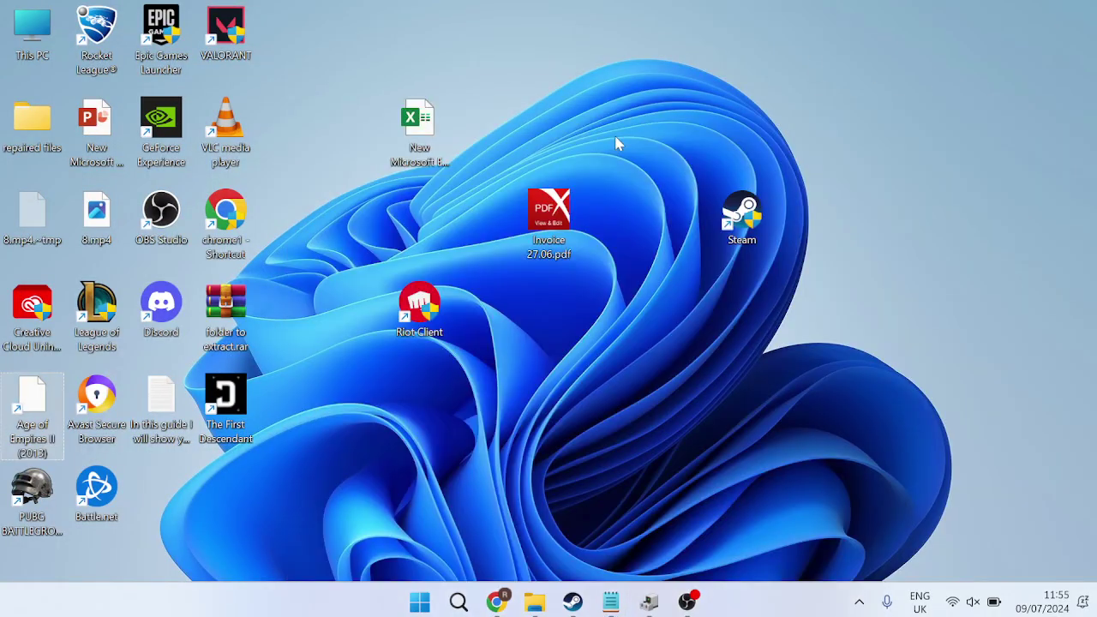